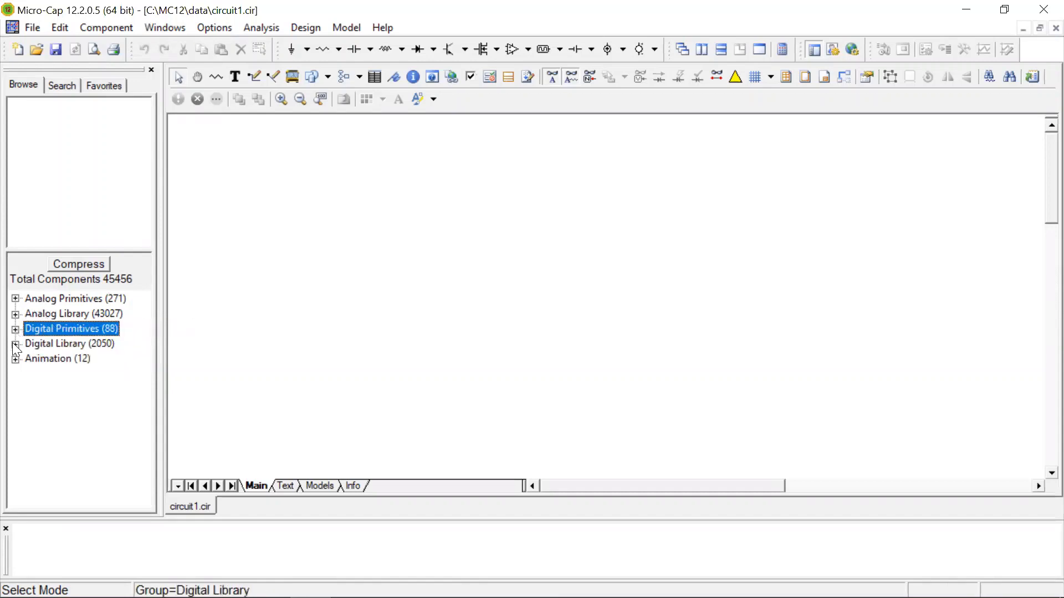
- Examine the component groups inside Digital Primitives and Digital Library, including the 74xx00 family
left_click(15, 329)
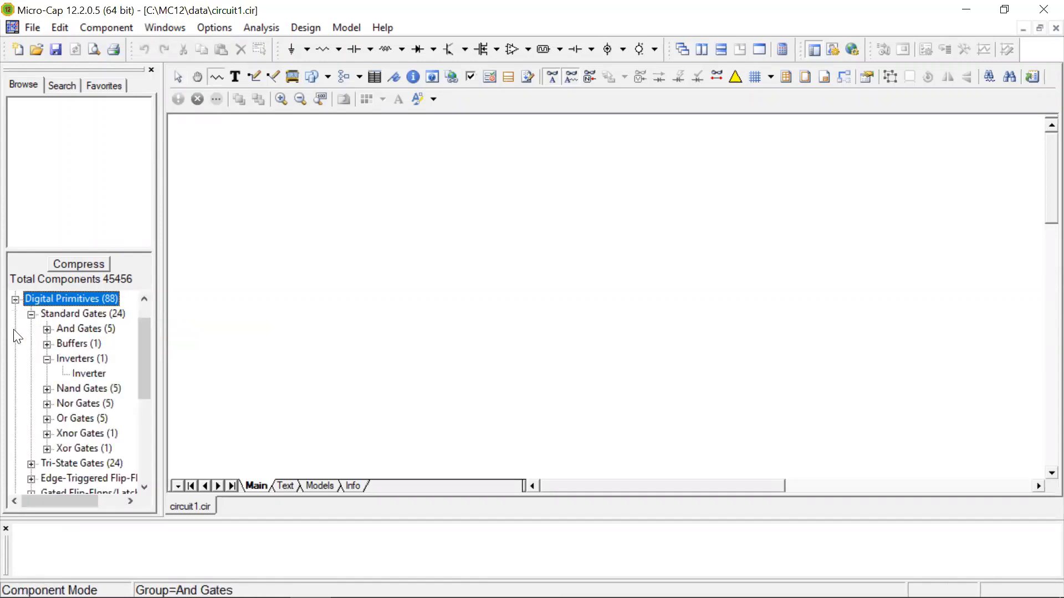
left_click(37, 314)
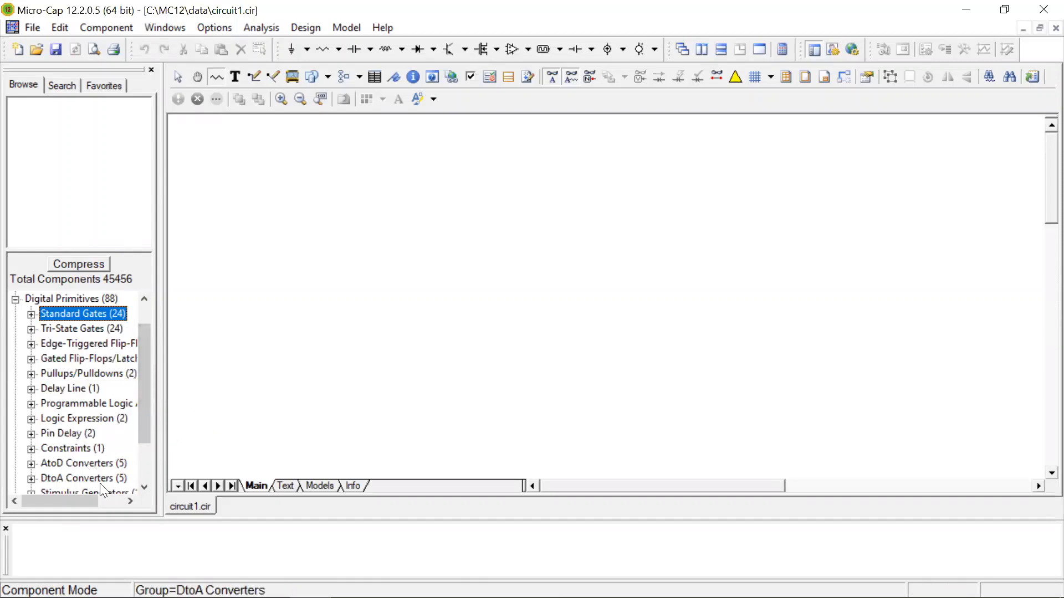
scroll(99, 438, "down", 2)
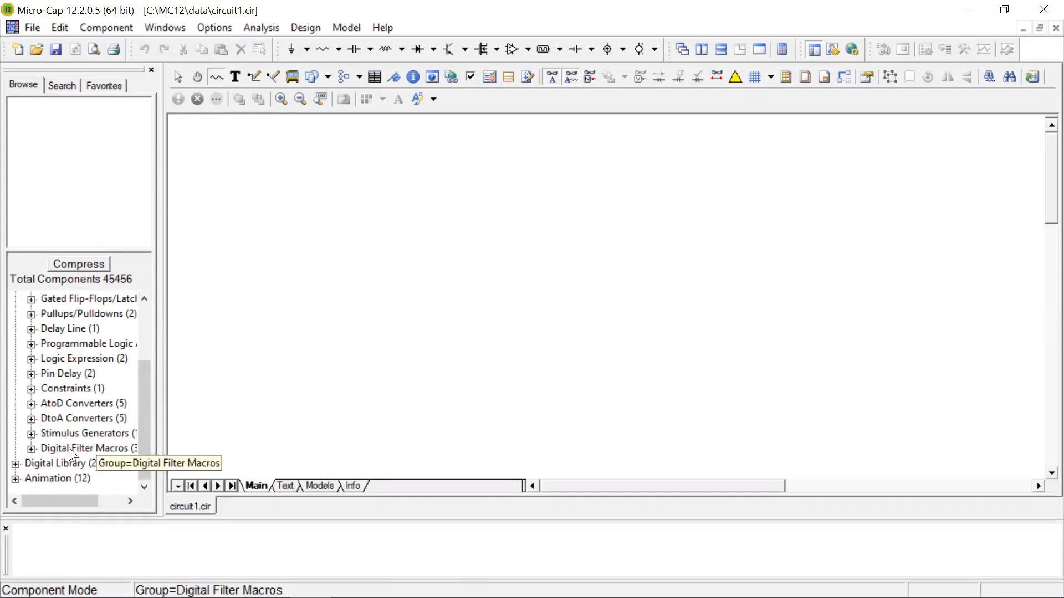
left_click(13, 464)
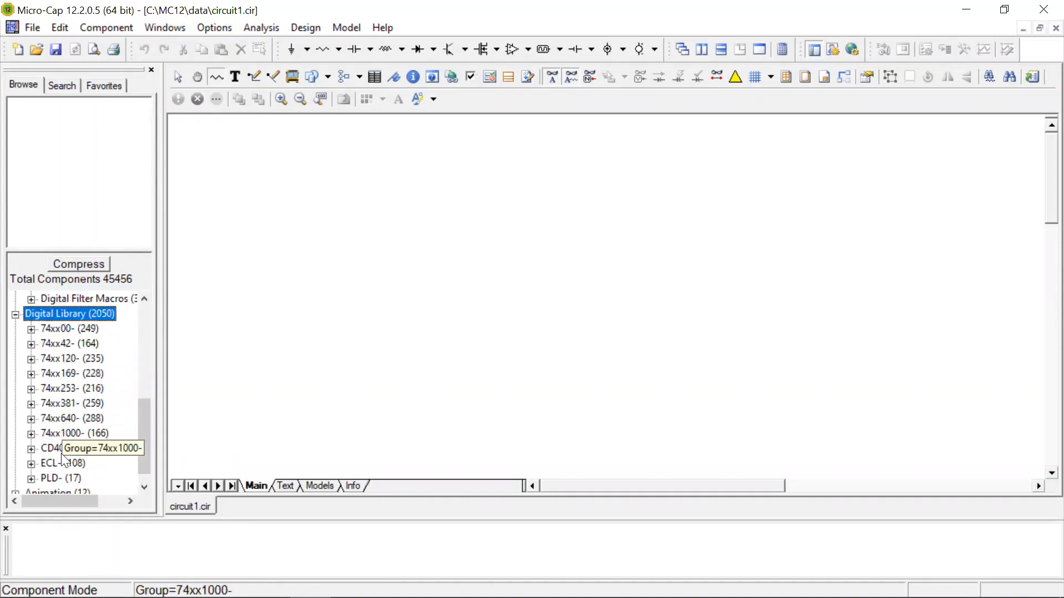
left_click(33, 329)
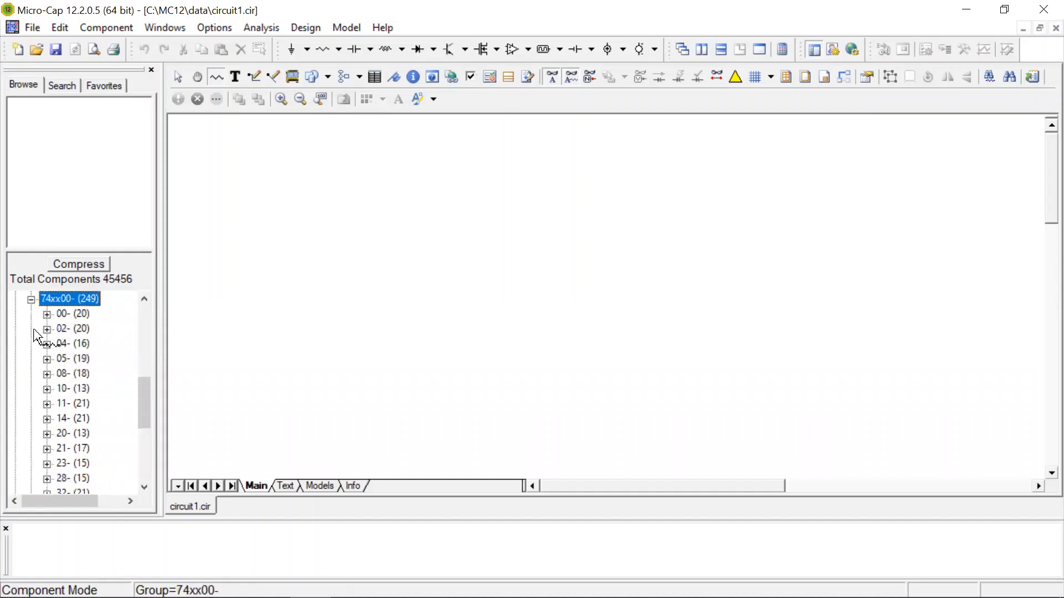
left_click(35, 300)
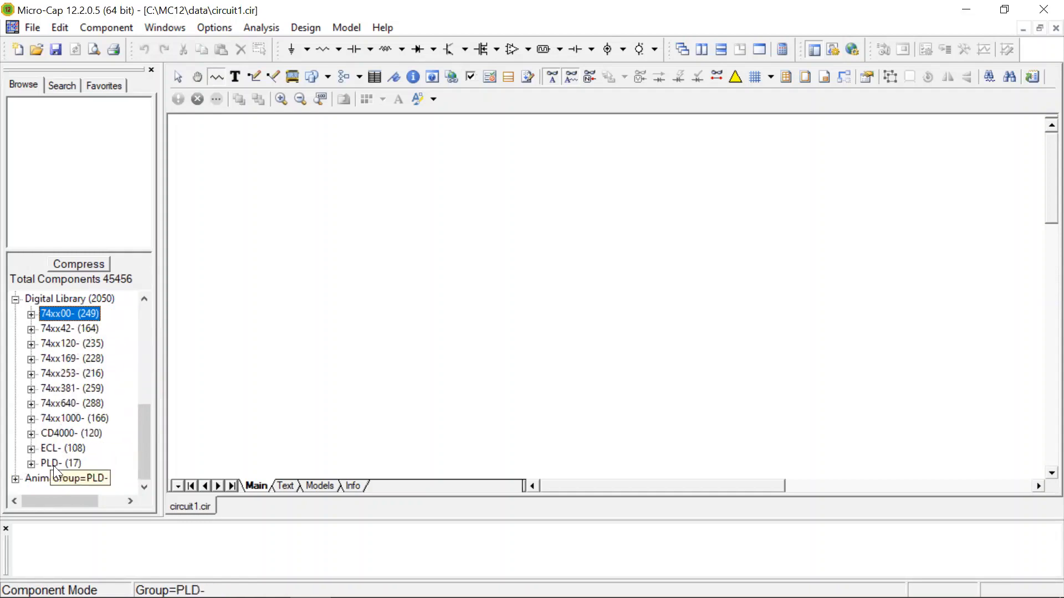
left_click(16, 299)
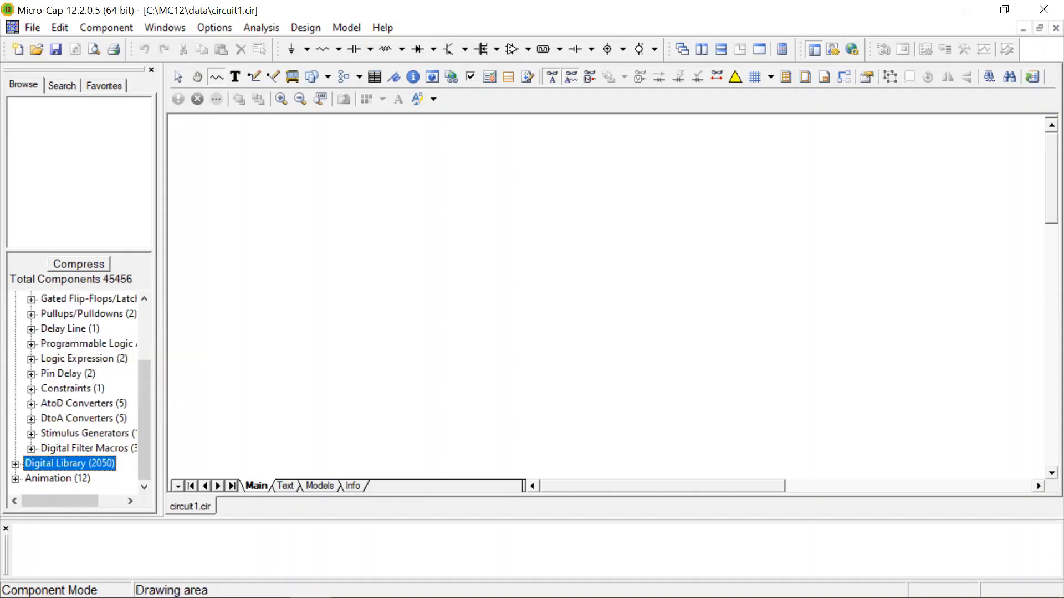
scroll(66, 427, "up", 2)
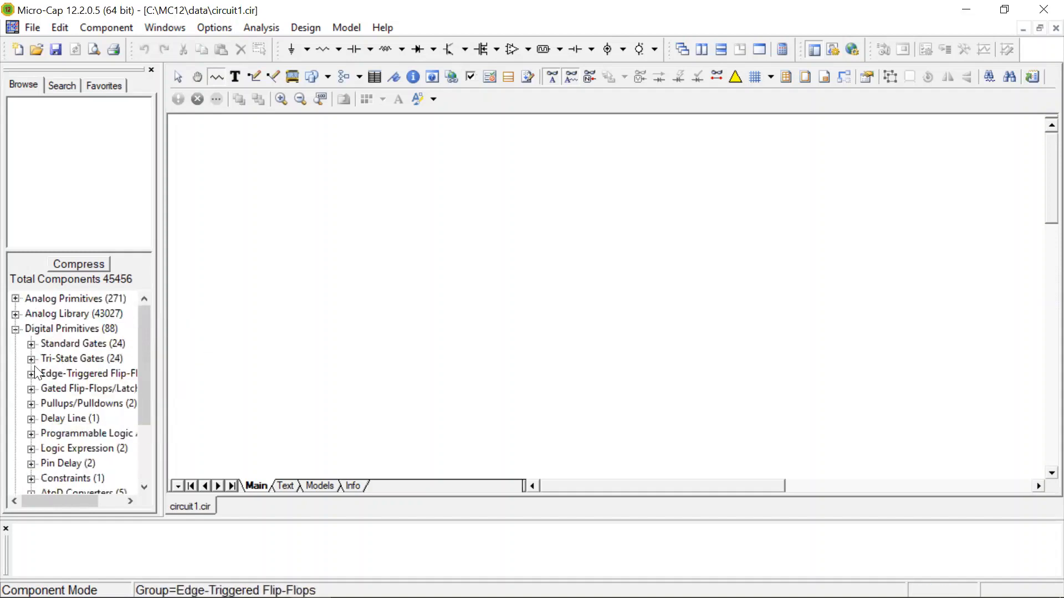
- Place an Inverter from the Standard Gates group of Digital Primitives in the drawing area
left_click(31, 345)
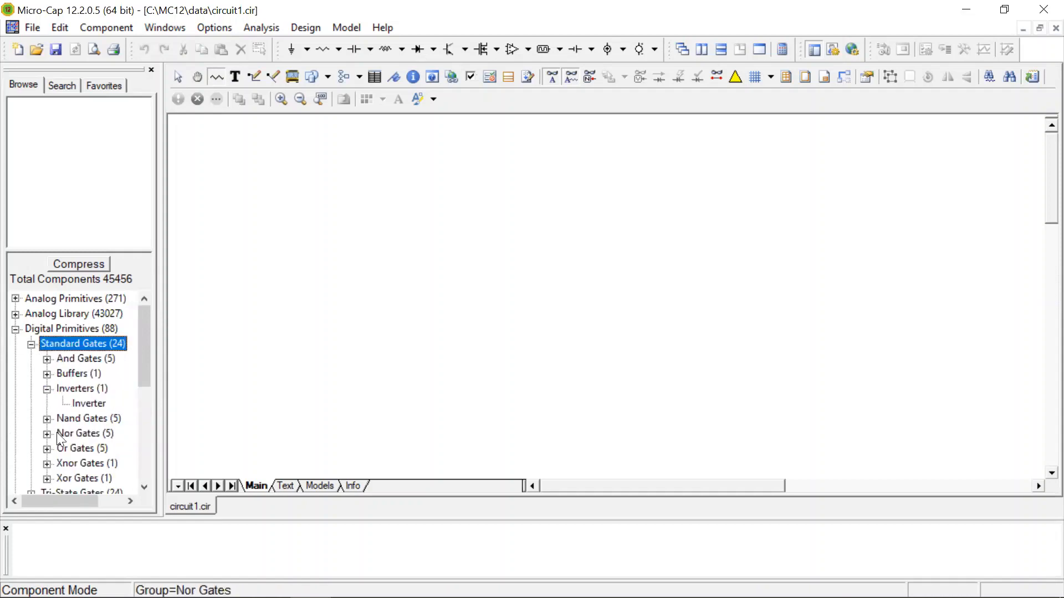
left_click(89, 403)
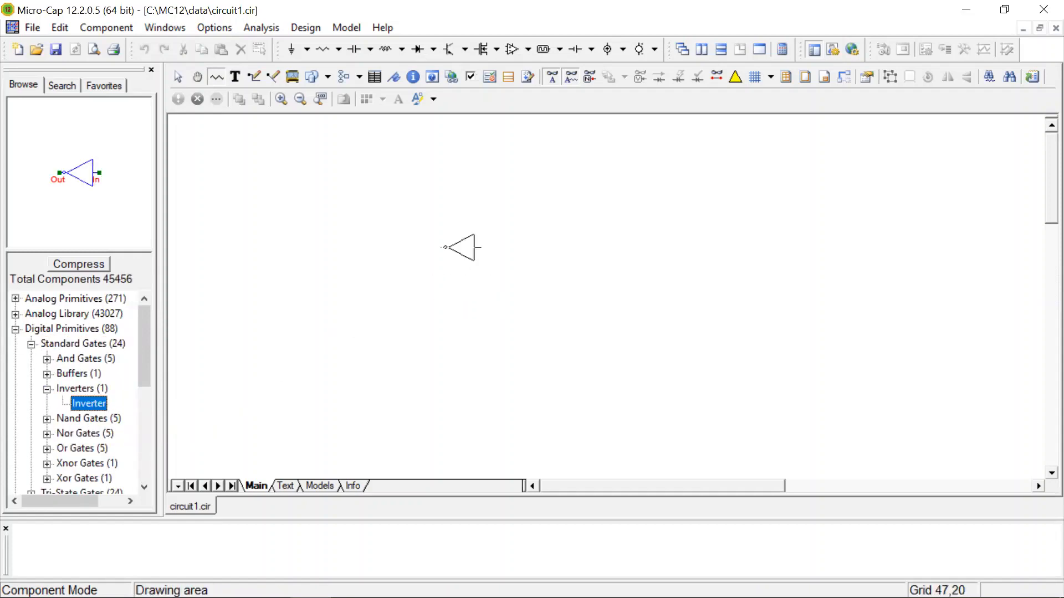
left_click(461, 247)
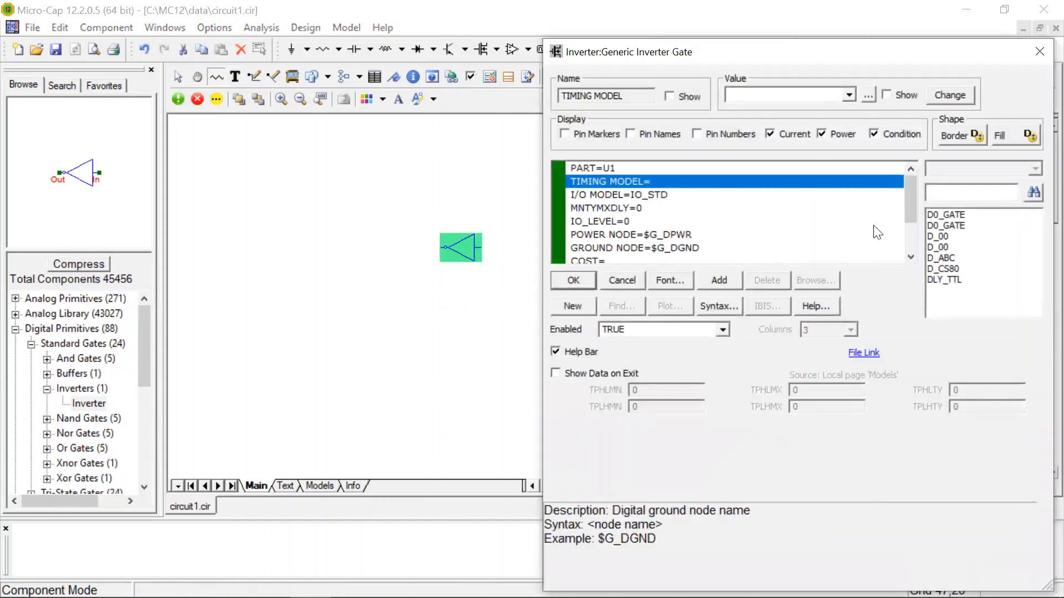
- Set the inverter's timing model to D0_GATE, review its high-to-low and low-to-high delay parameters, and accept the component
left_click(954, 215)
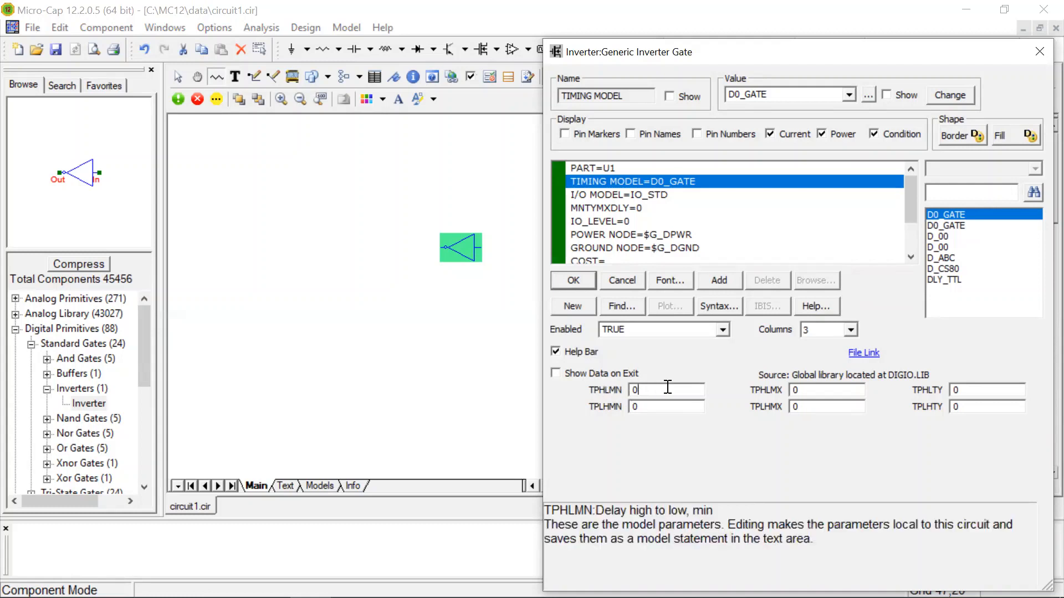
left_click_drag(665, 388, 627, 386)
left_click(800, 390)
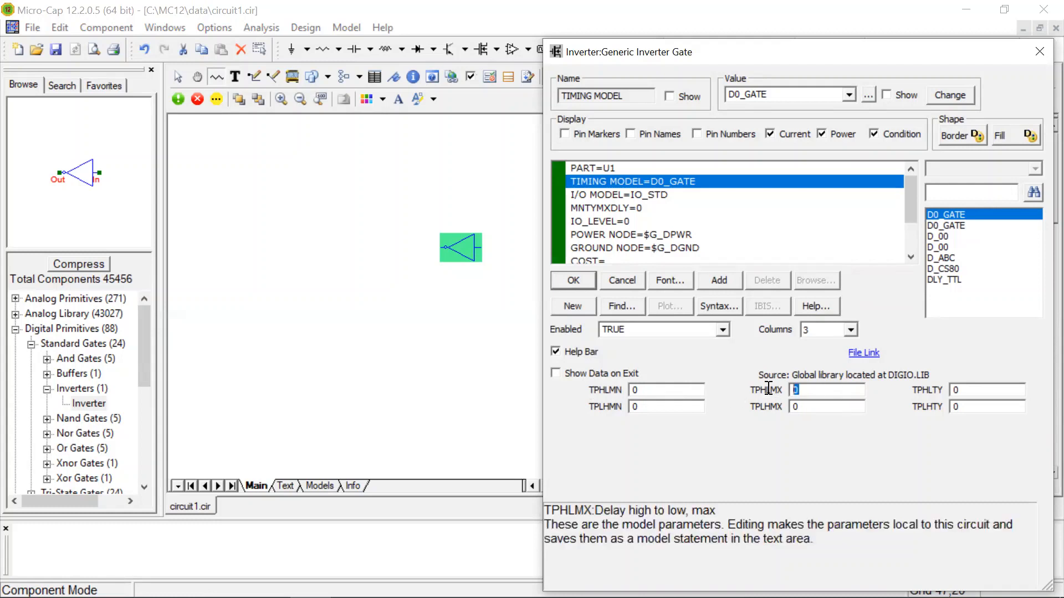
left_click(963, 390)
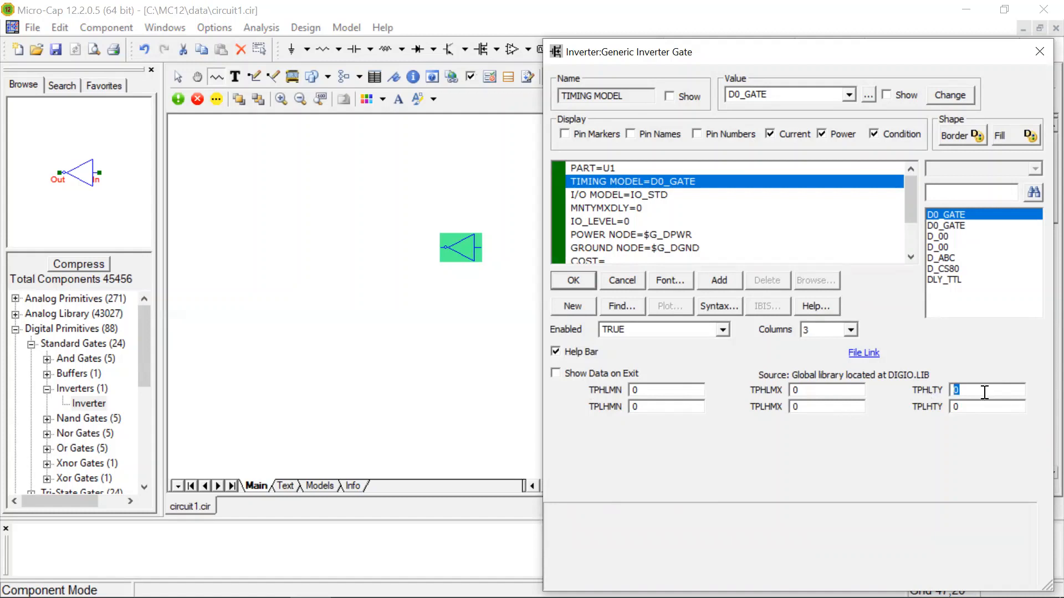
left_click(637, 409)
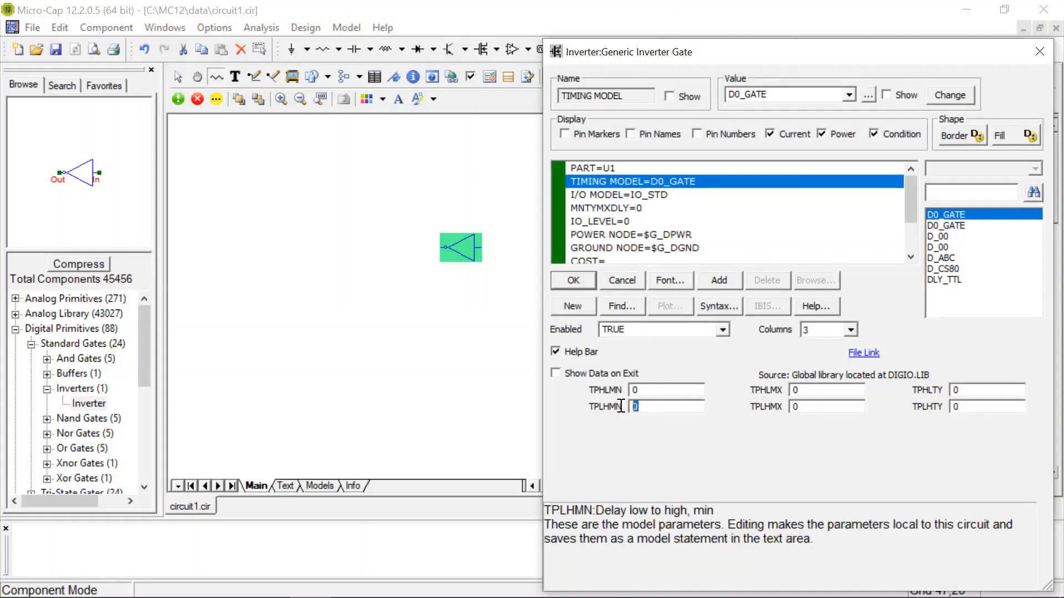
left_click(864, 407)
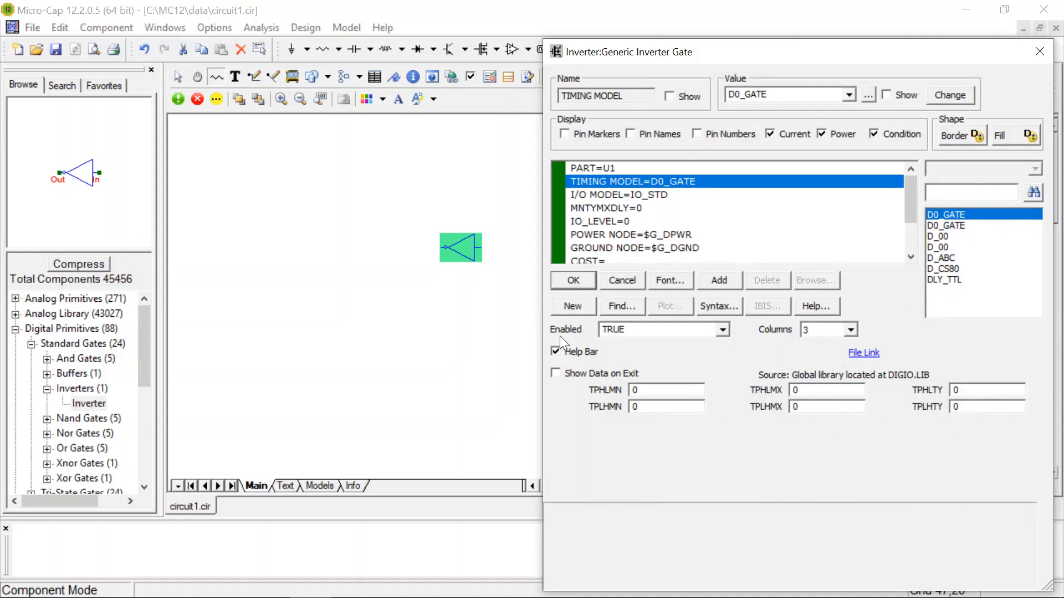
left_click(573, 280)
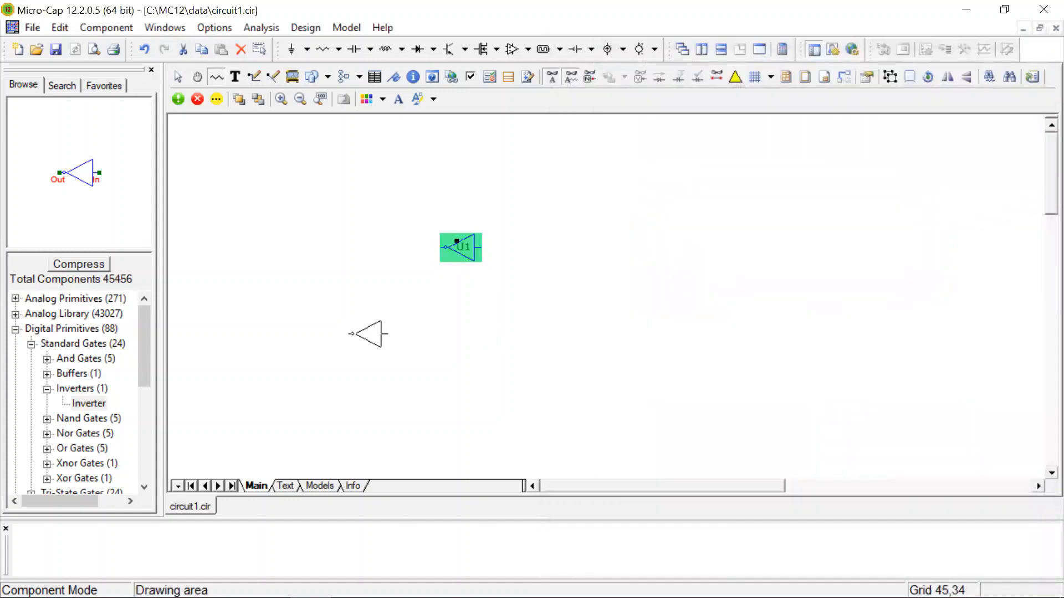
- Rotate the placed inverter by 180 degrees so its output faces right, and deselect it
key("Escape")
key("ctrl+r")
key("ctrl+r")
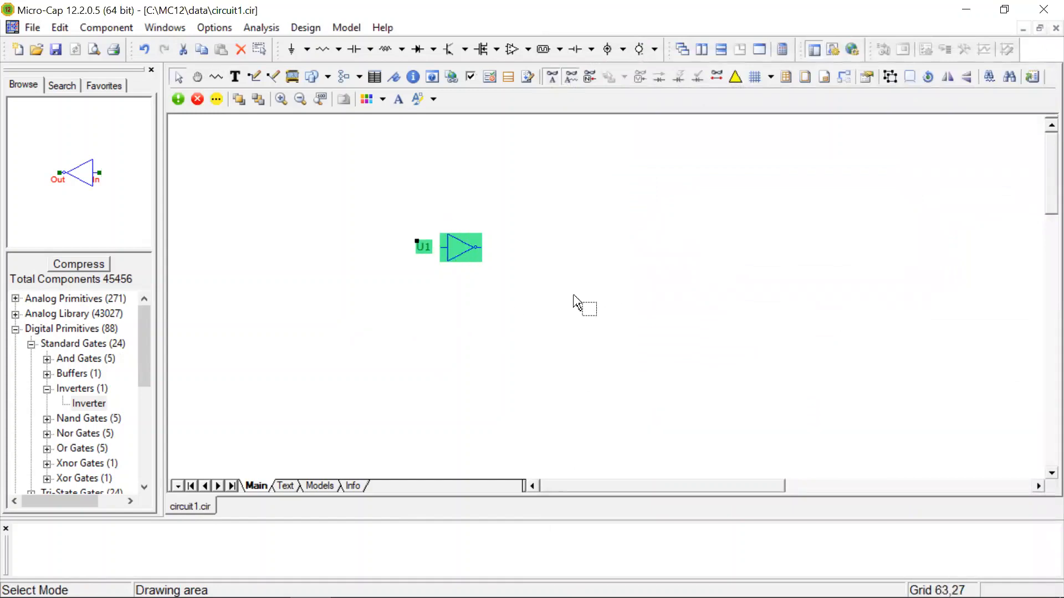
left_click(564, 299)
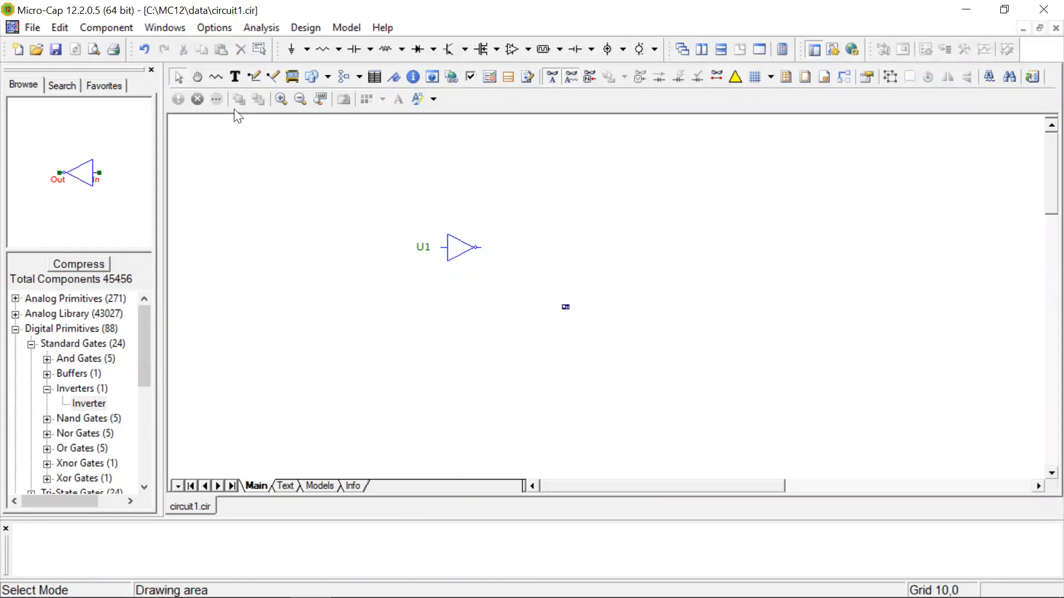
- Draw horizontal wires outward from the inverter's input and output, and display the node numbers
left_click(255, 77)
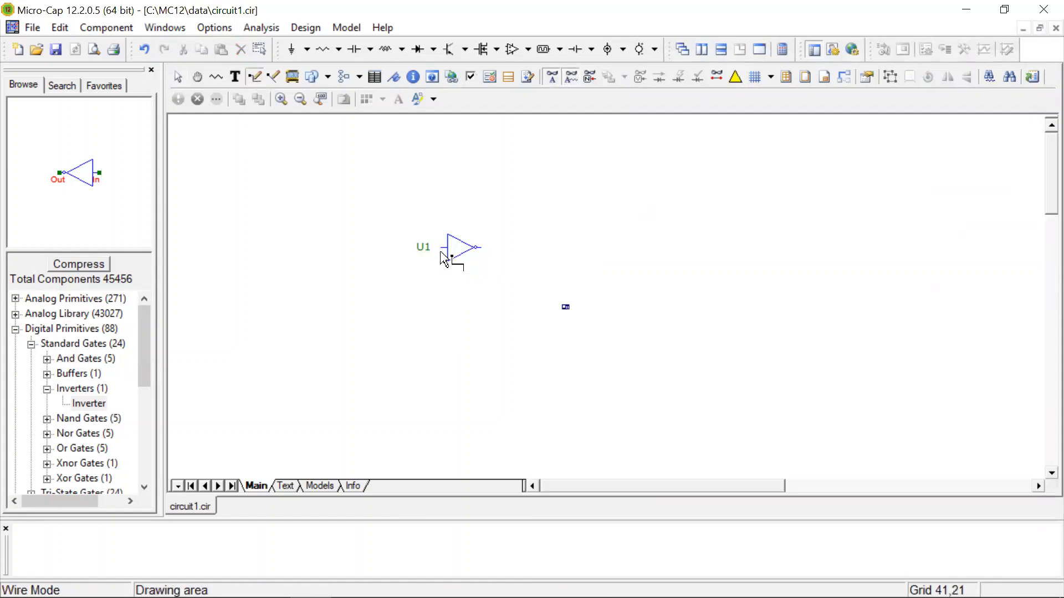
left_click_drag(444, 257, 367, 248)
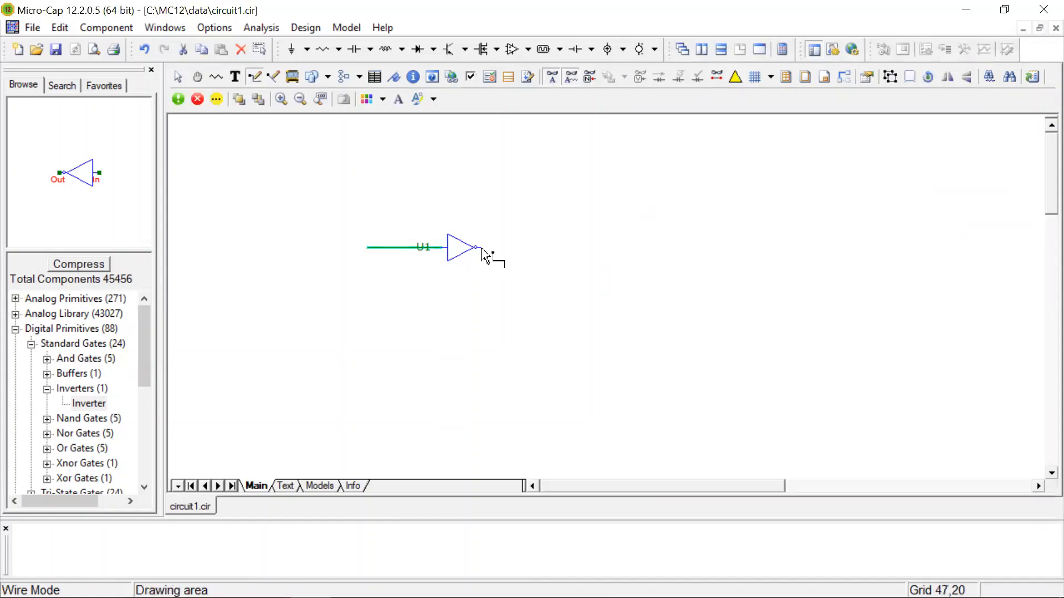
left_click_drag(480, 249, 548, 248)
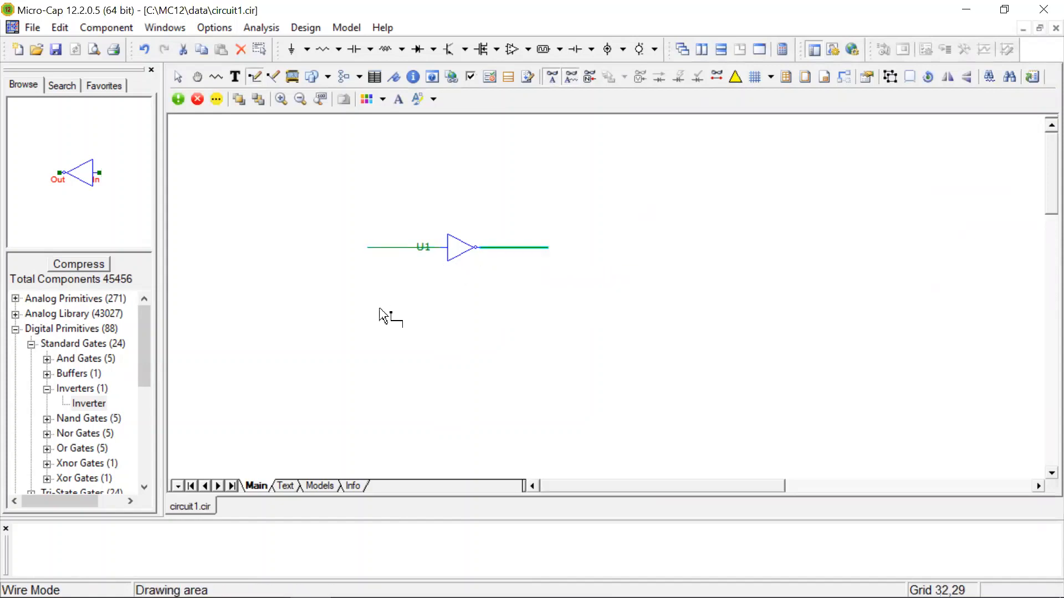
key("ctrl+e")
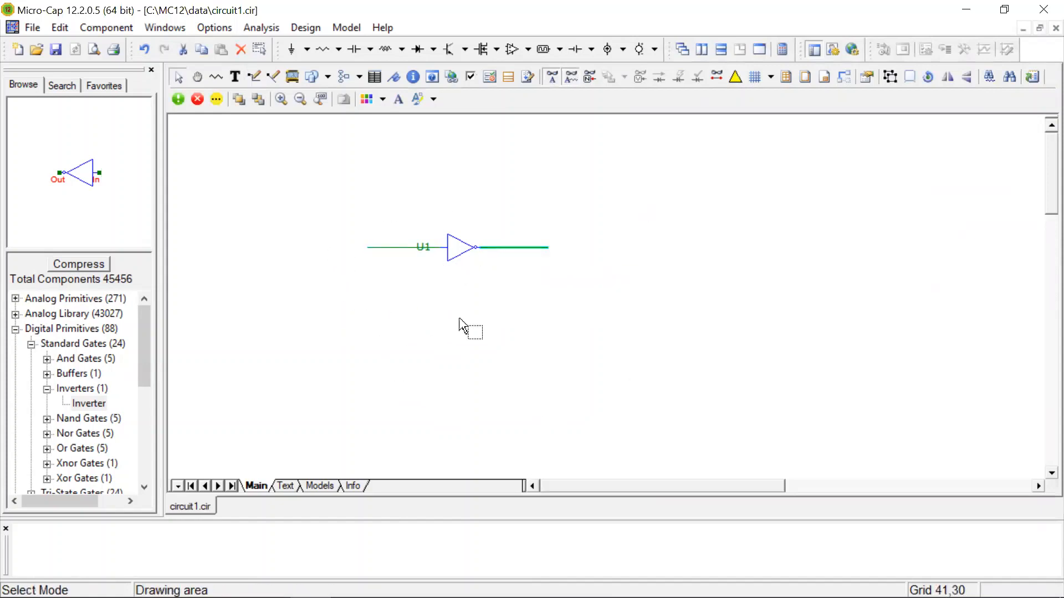
left_click(596, 77)
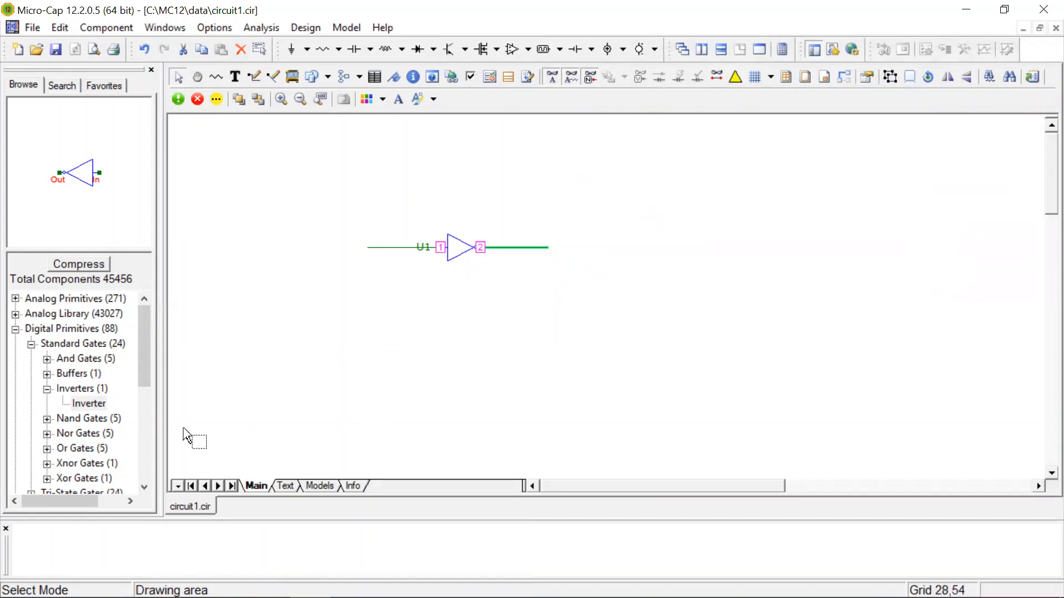
- Place a Stim1 one-bit digital stimulus generator with its output on the free end of the inverter's input wire
scroll(111, 377, "down", 5)
scroll(101, 374, "up", 5)
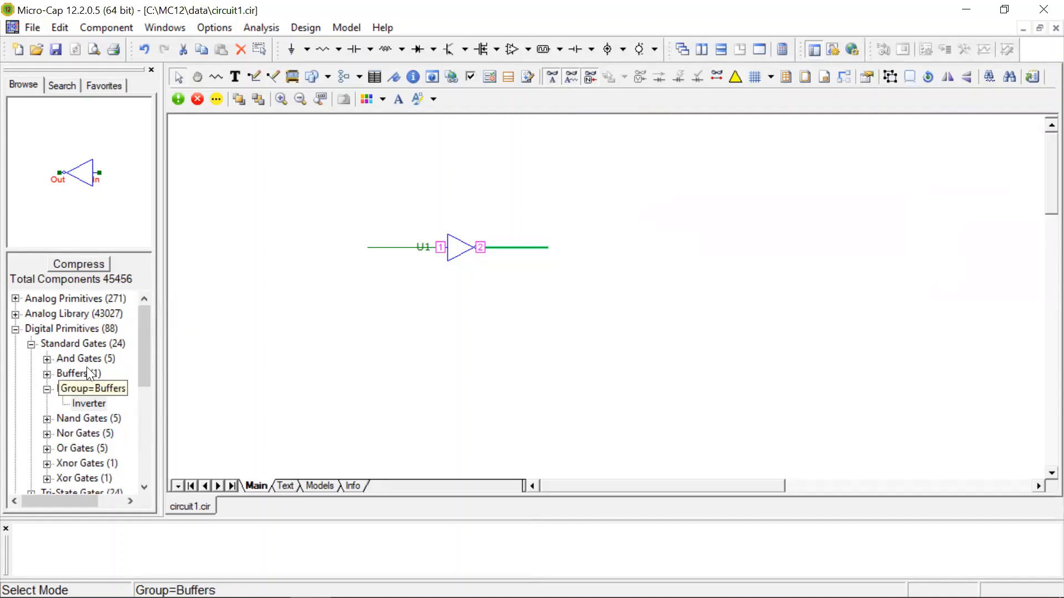
scroll(80, 390, "down", 5)
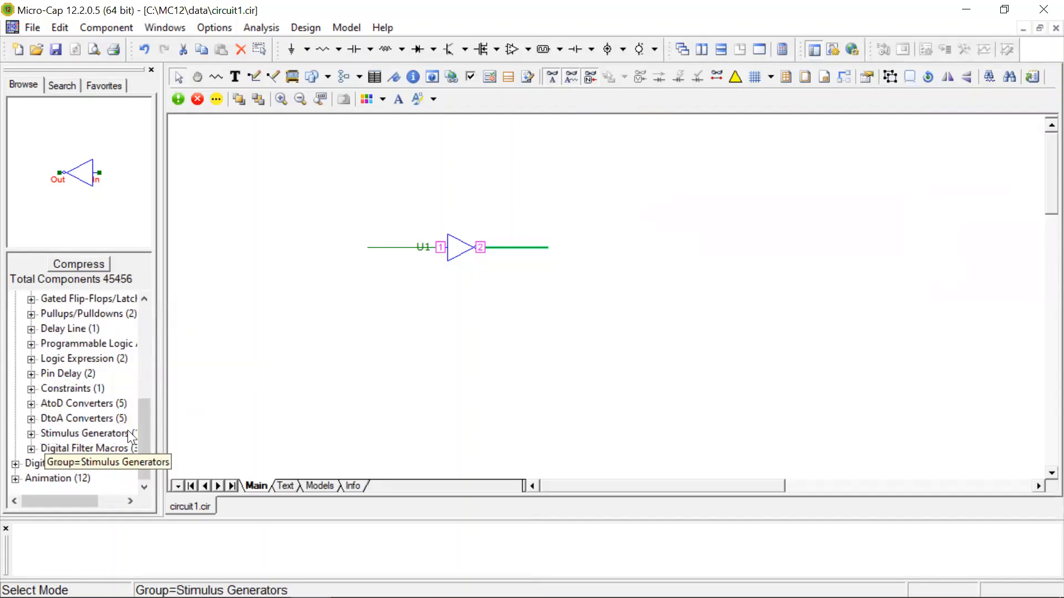
double_click(84, 433)
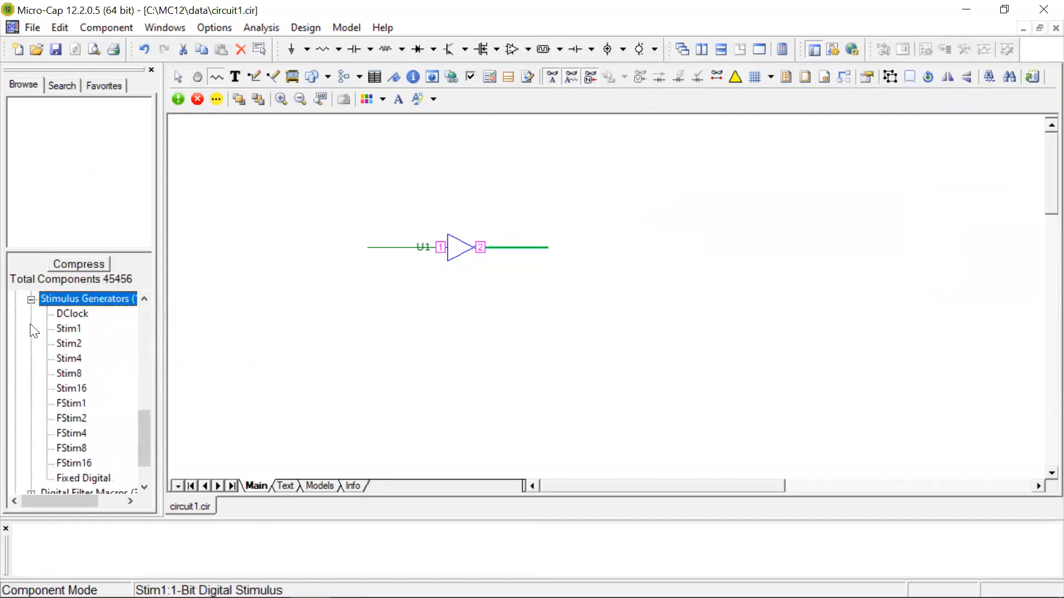
left_click(72, 329)
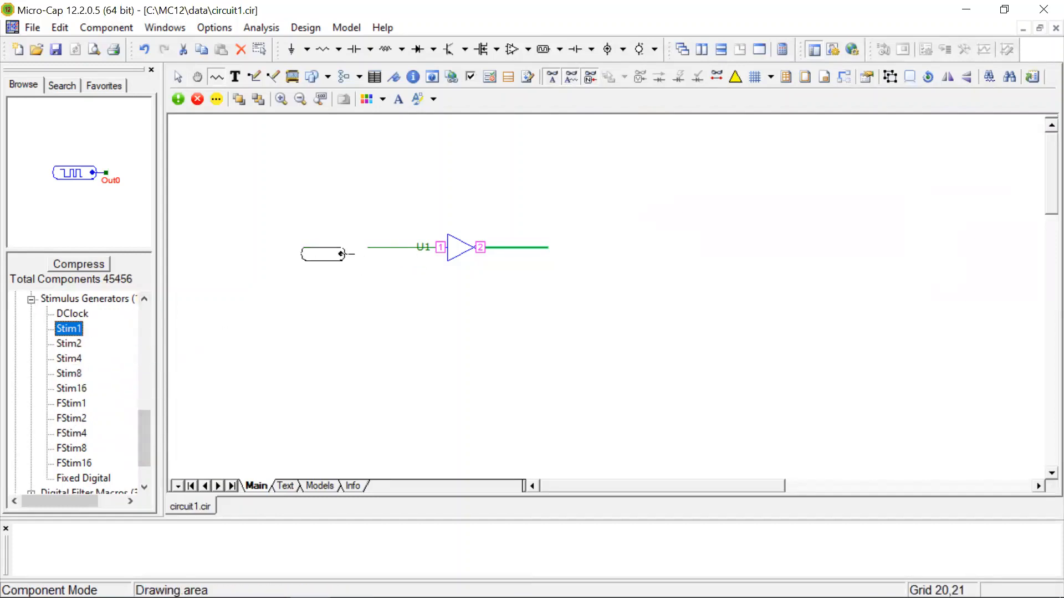
left_click(337, 247)
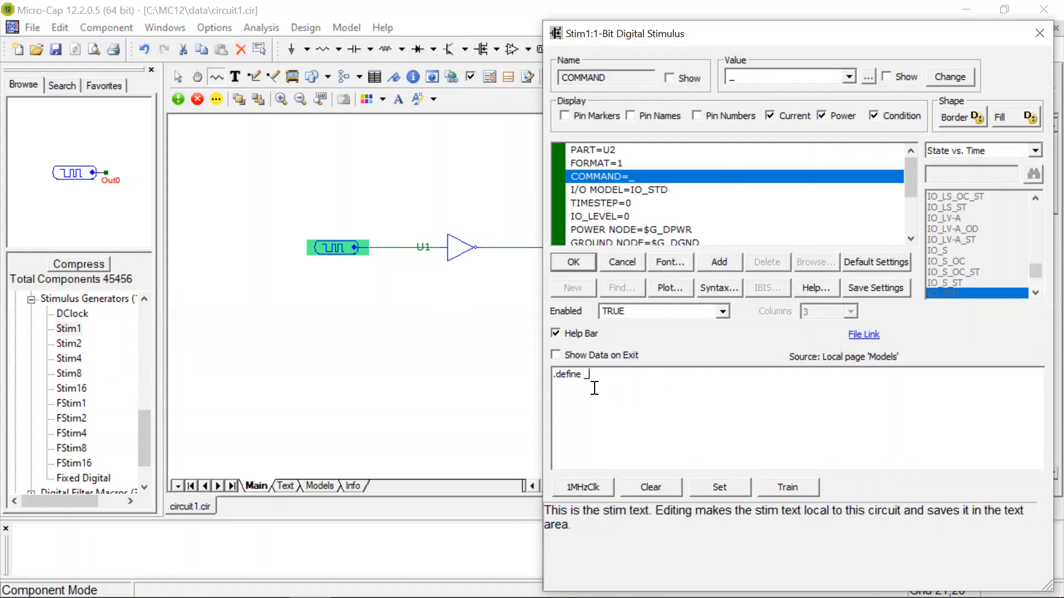
- Define the stimulus command as U1 with states 0ns 0, 200ns 1, 300ns 0 and a final change to 1, and accept it
key("BackSpace")
key("Caps_Lock")
type("U1")
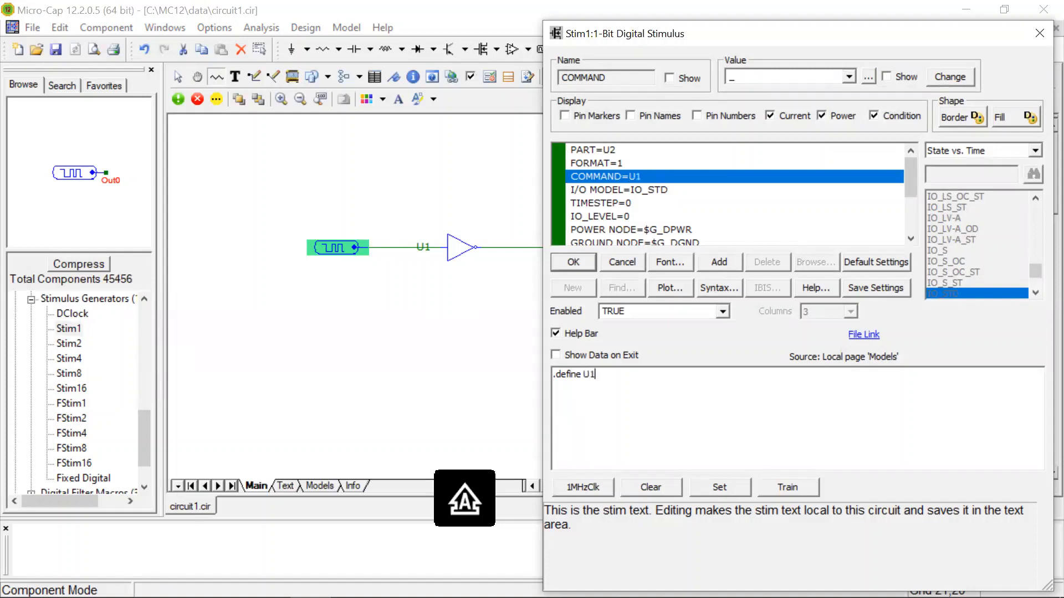
key("Caps_Lock")
type("+")
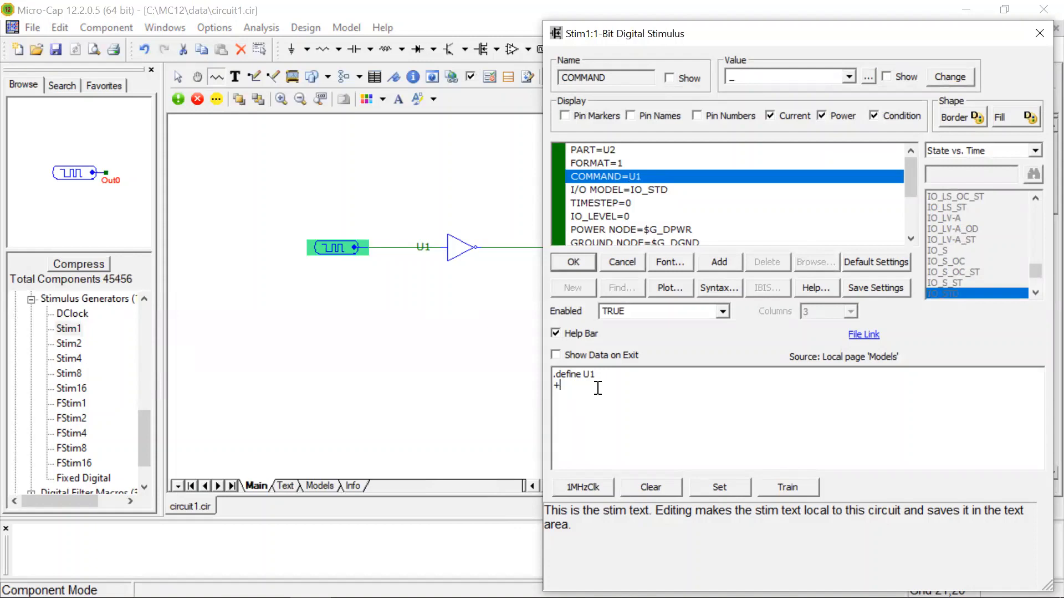
type("0")
type("300")
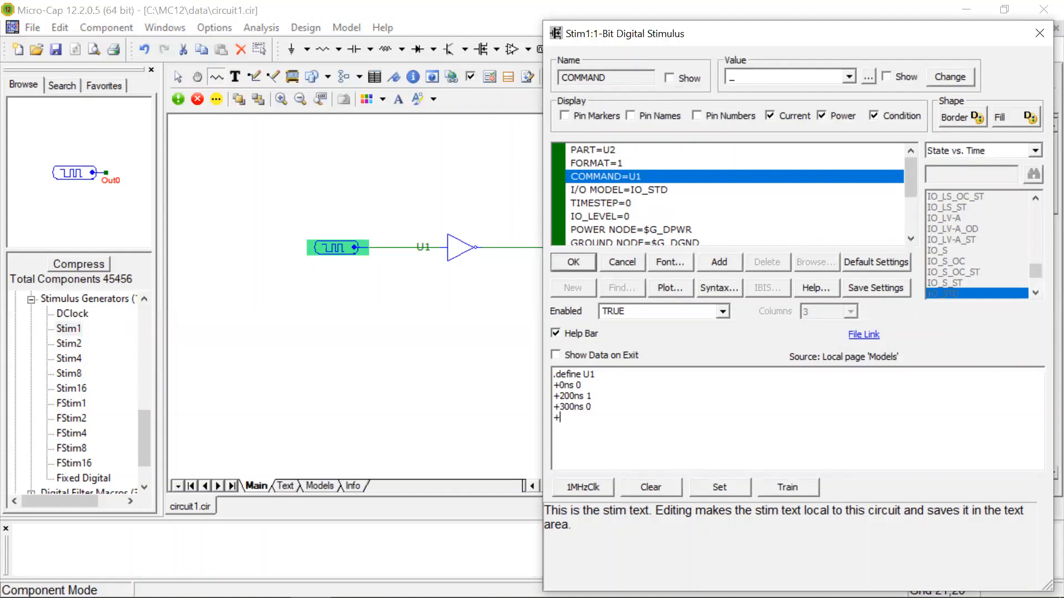
type("00ns 1")
left_click(575, 262)
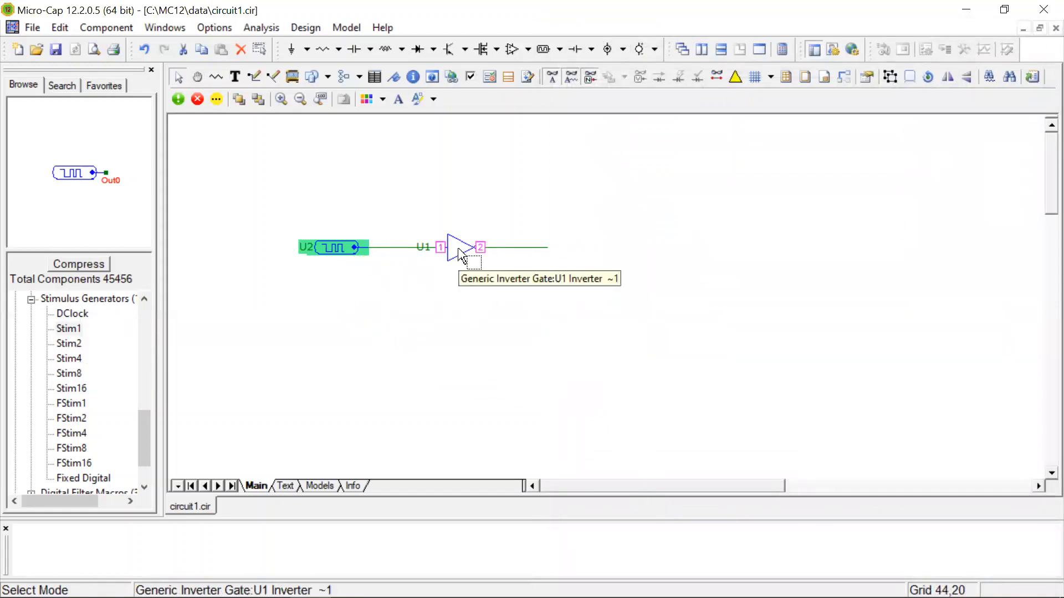
- Open a transient analysis, tile its window side by side with the schematic, and bring up the analysis limits
left_click(264, 28)
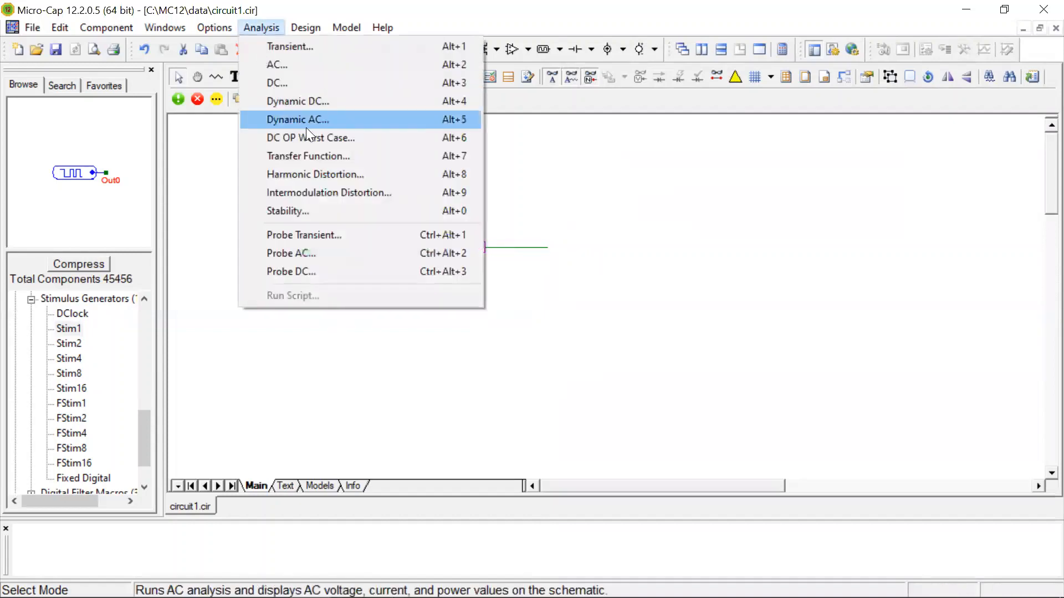
left_click(295, 48)
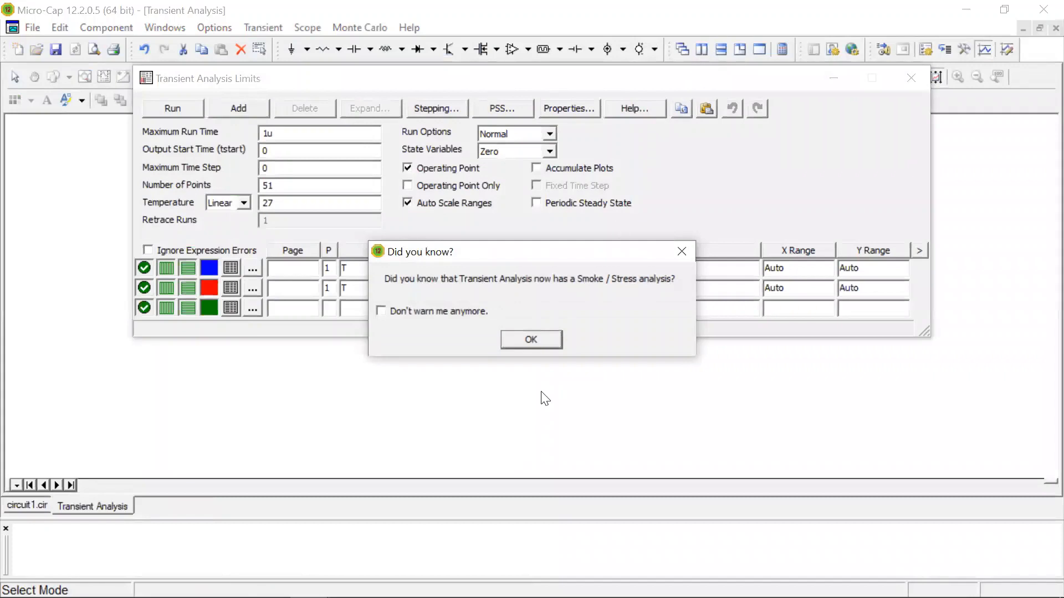
left_click(550, 340)
left_click(701, 49)
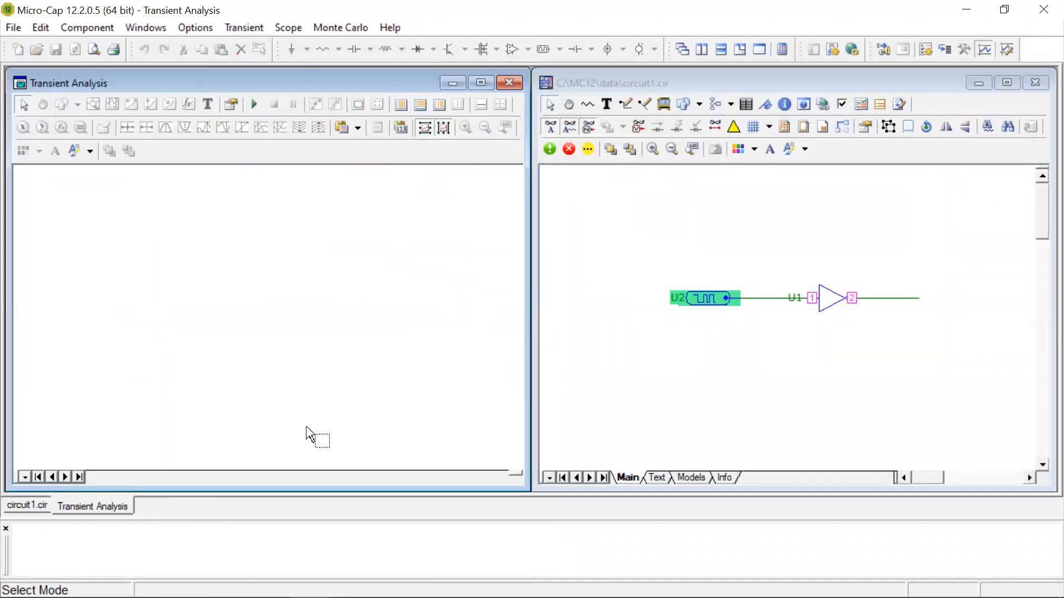
key("F9")
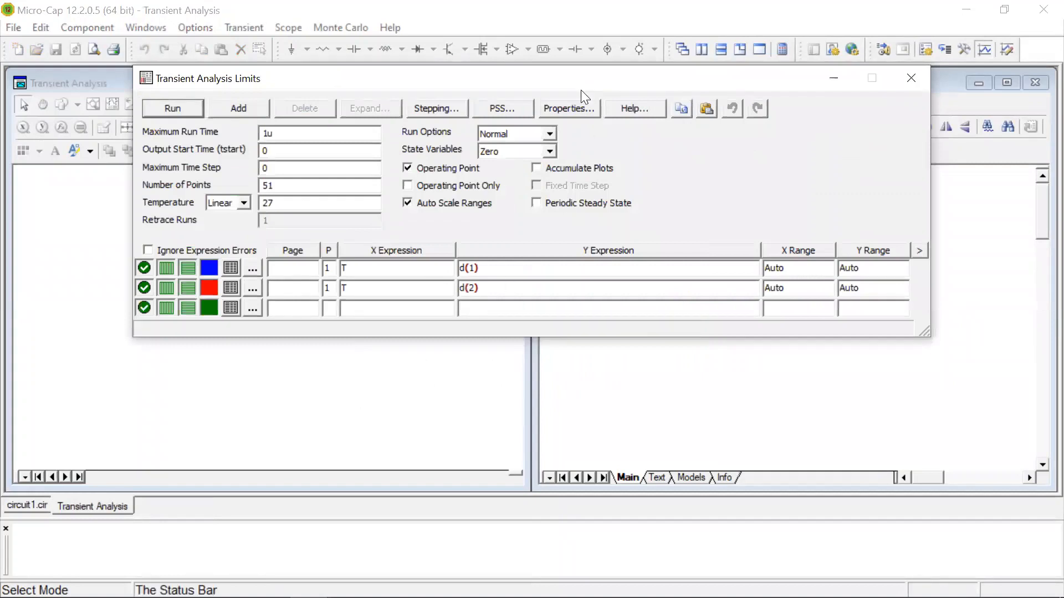
left_click_drag(581, 77, 605, 331)
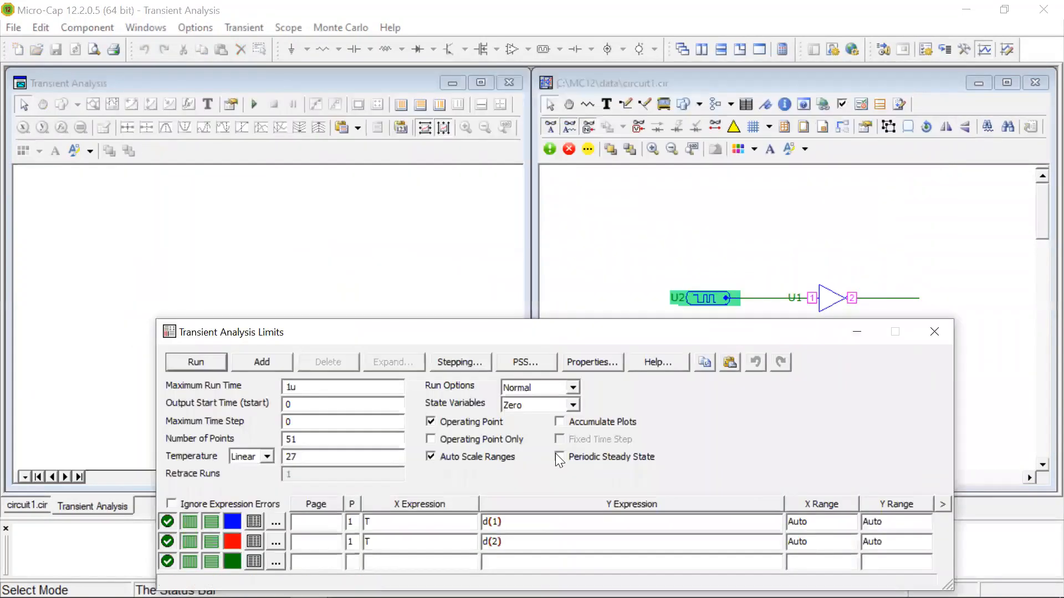
left_click_drag(534, 334, 542, 102)
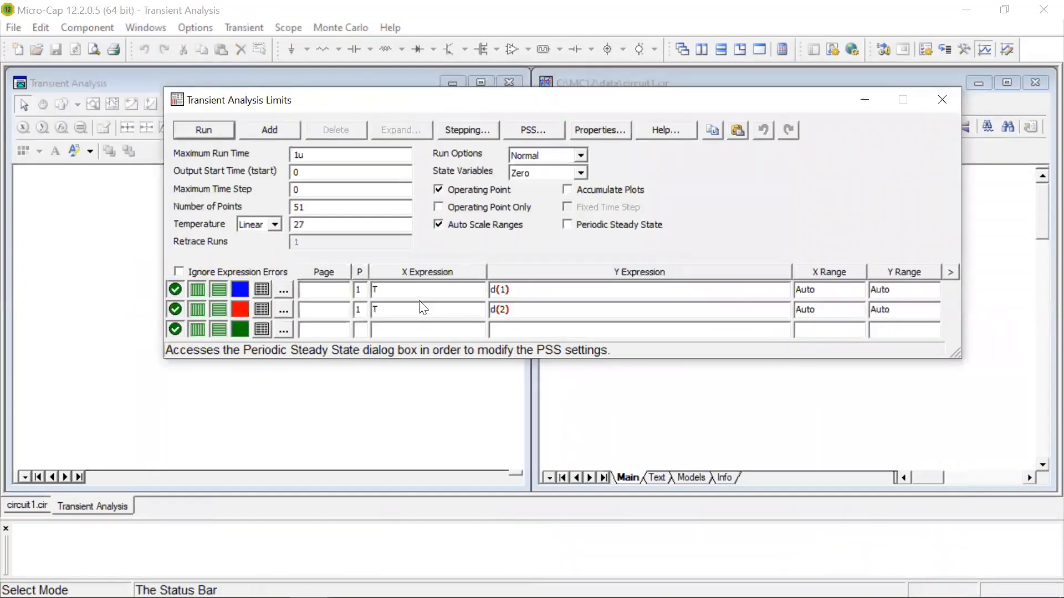
- Run the transient analysis with a maximum run time of 1u, plotting d(1) and d(2) against T
left_click(566, 291)
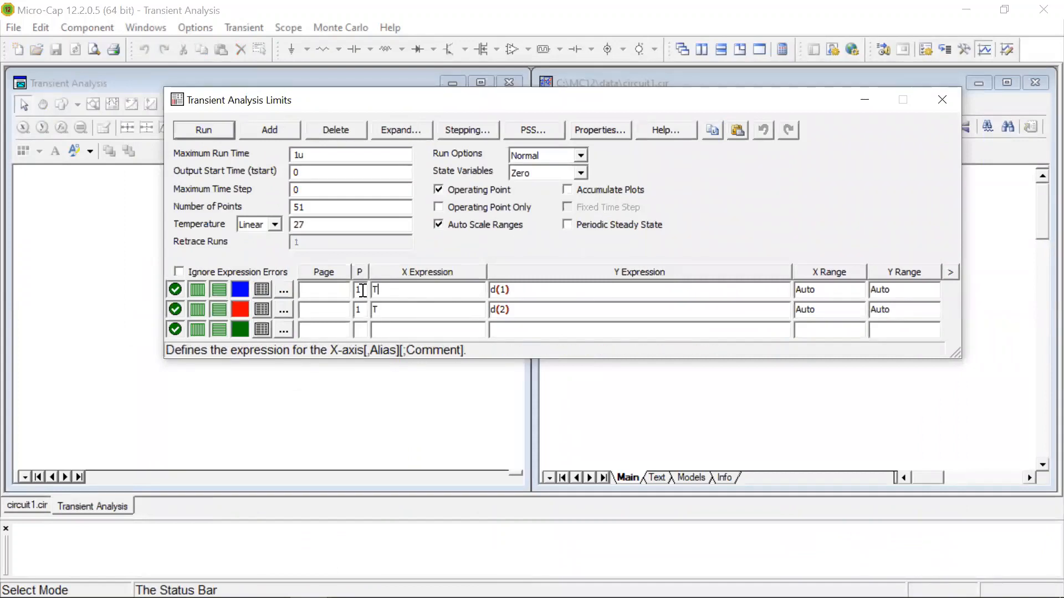
double_click(394, 294)
left_click(532, 291)
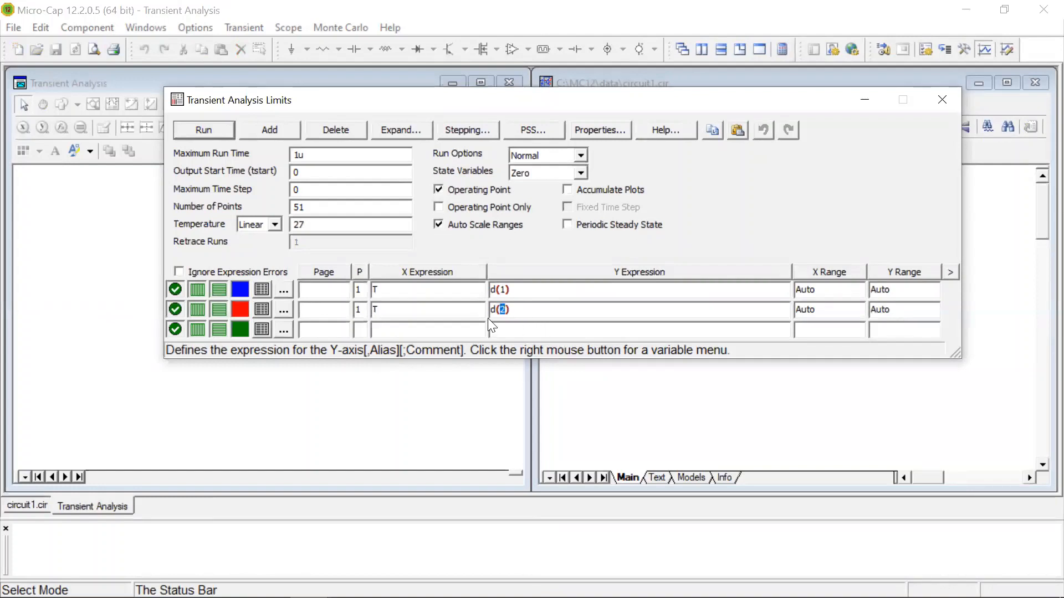
left_click(292, 153)
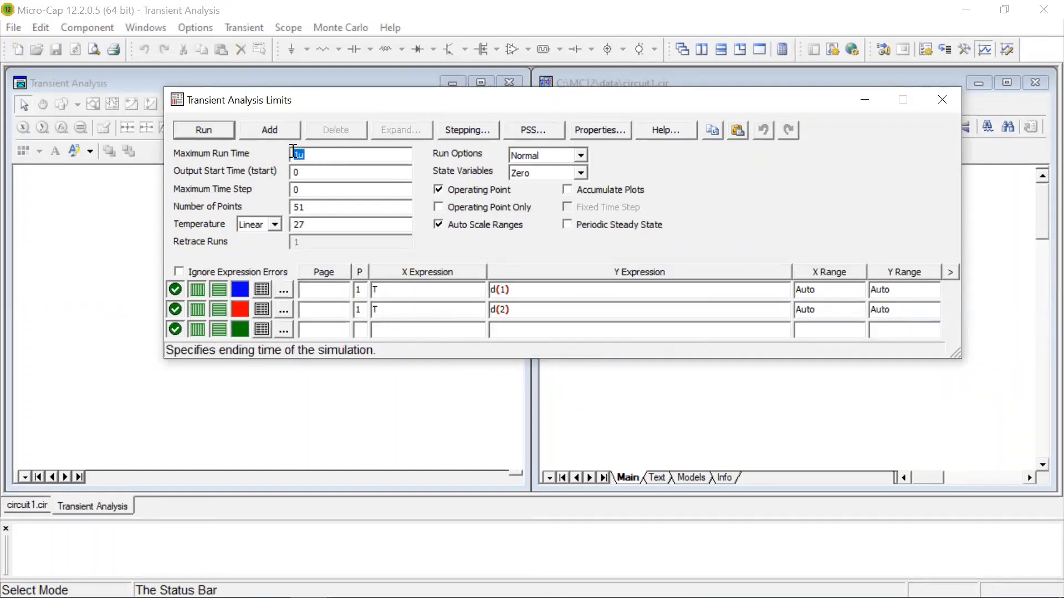
left_click(204, 129)
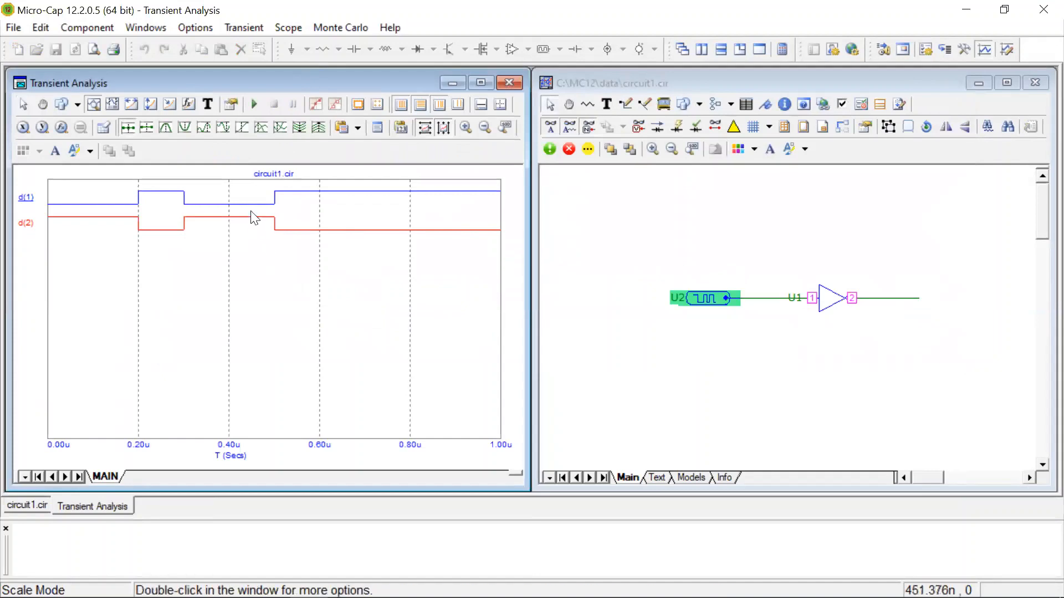
left_click(254, 104)
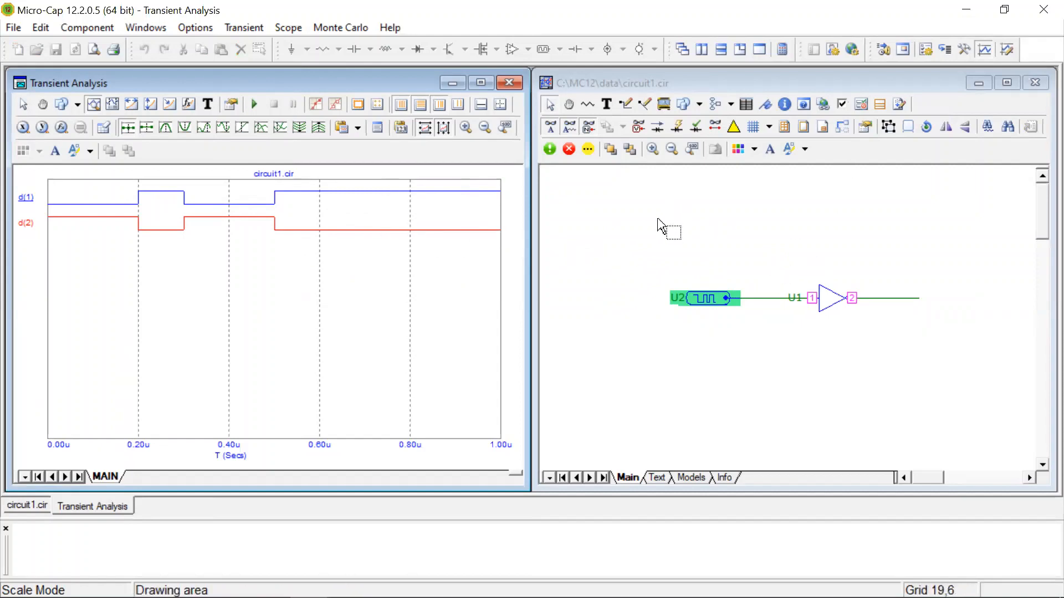
- Set the animation options to wait for a time delay of 0.5 and rerun the transient analysis
left_click(883, 47)
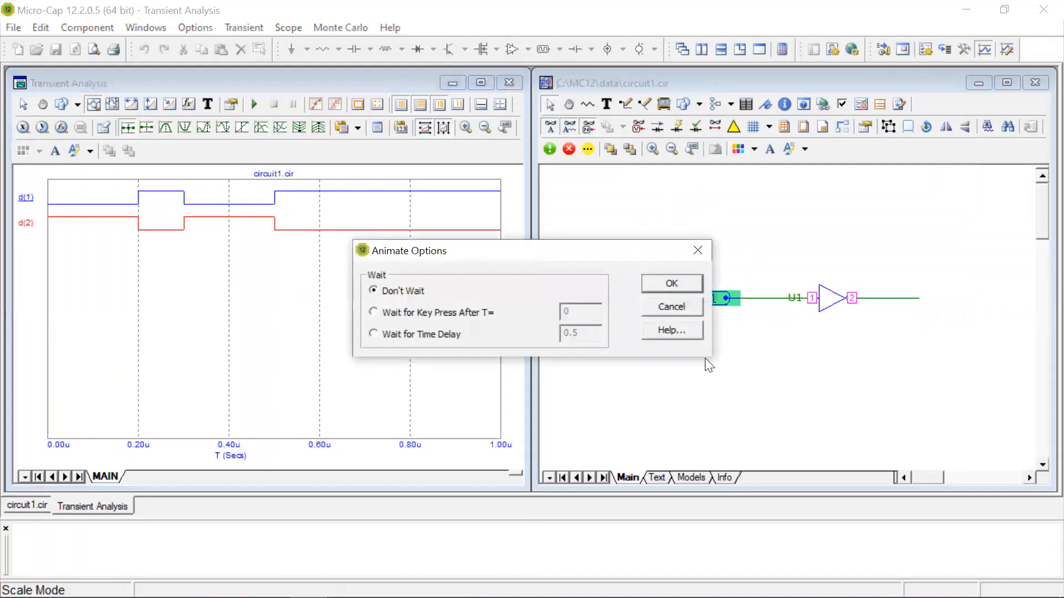
left_click(397, 333)
left_click(646, 281)
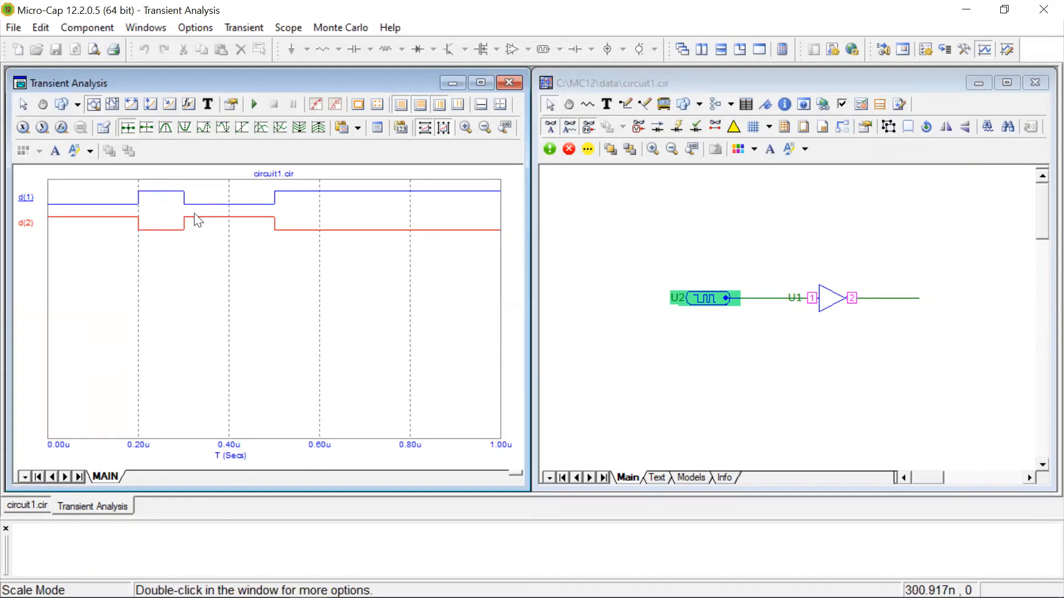
left_click(256, 102)
left_click(254, 105)
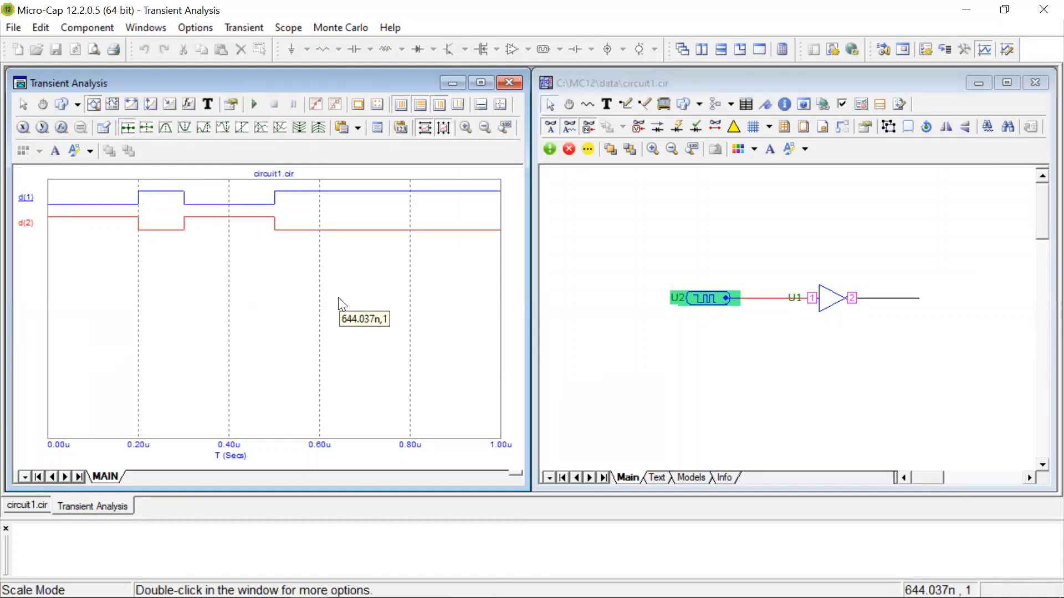
- Exit the transient analysis and enable rubberbanding for the schematic
left_click(244, 27)
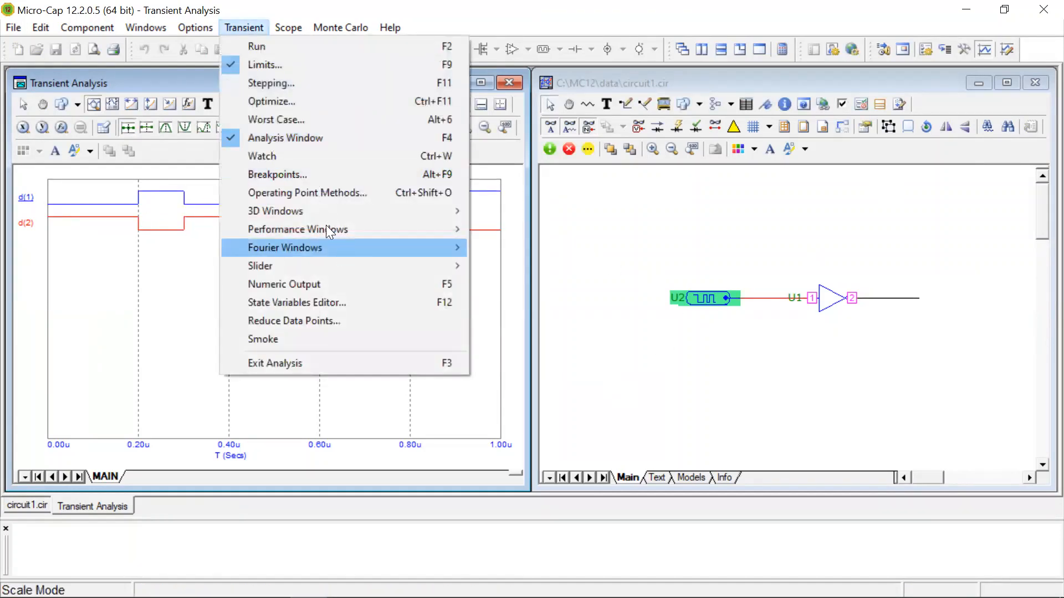
left_click(288, 364)
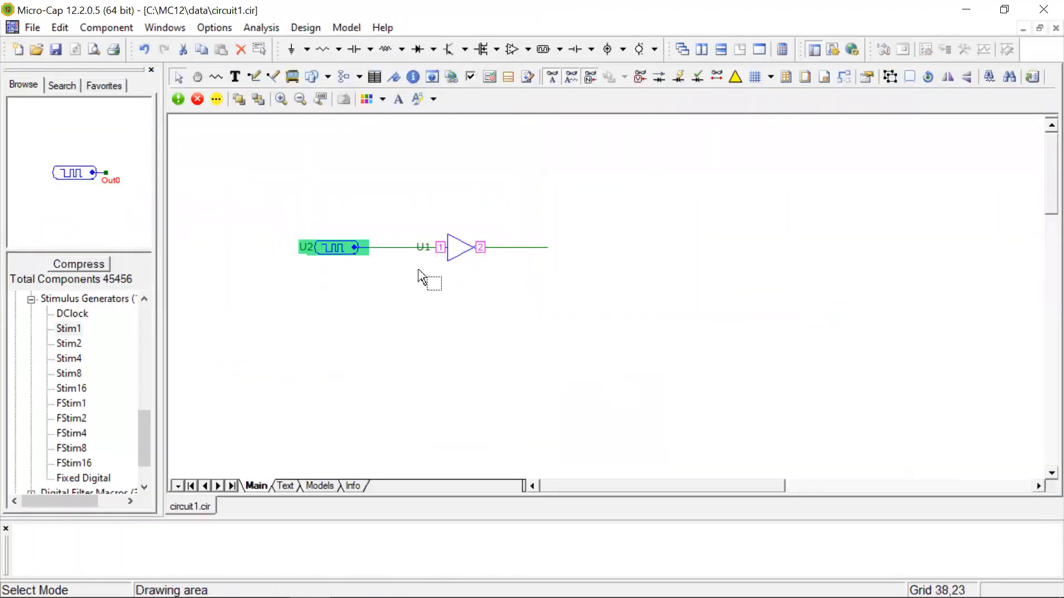
mouse_move(402, 250)
left_click(395, 250)
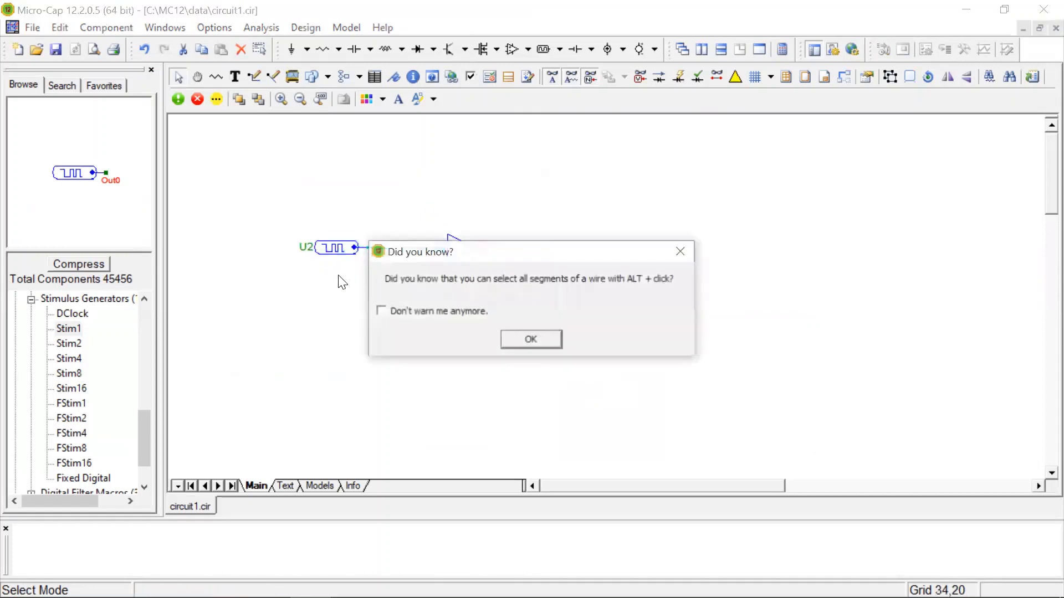
left_click(529, 339)
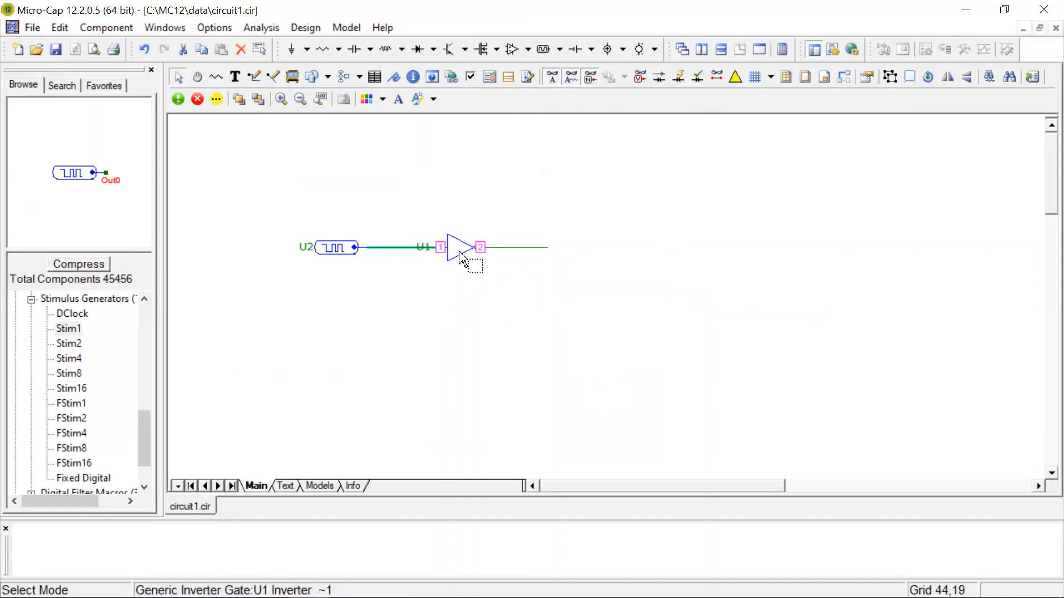
mouse_move(460, 256)
left_mouse_down()
mouse_move(550, 256)
mouse_move(533, 279)
mouse_move(461, 247)
left_mouse_up()
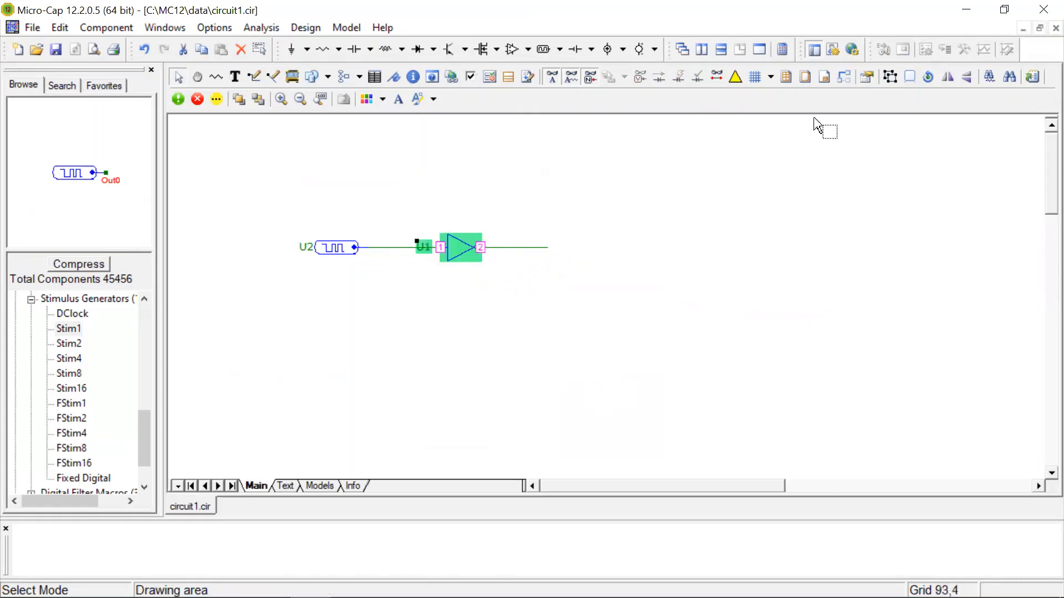
left_click(843, 78)
- Delete the wire between the stimulus generator and the inverter, and move the generator farther away from the inverter
left_click(388, 251)
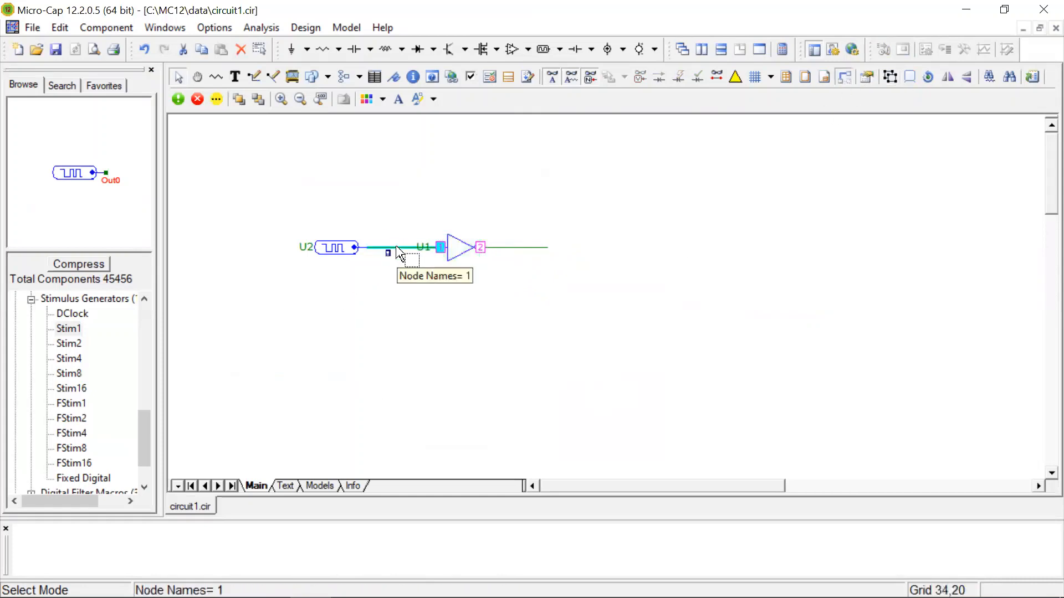
key("Delete")
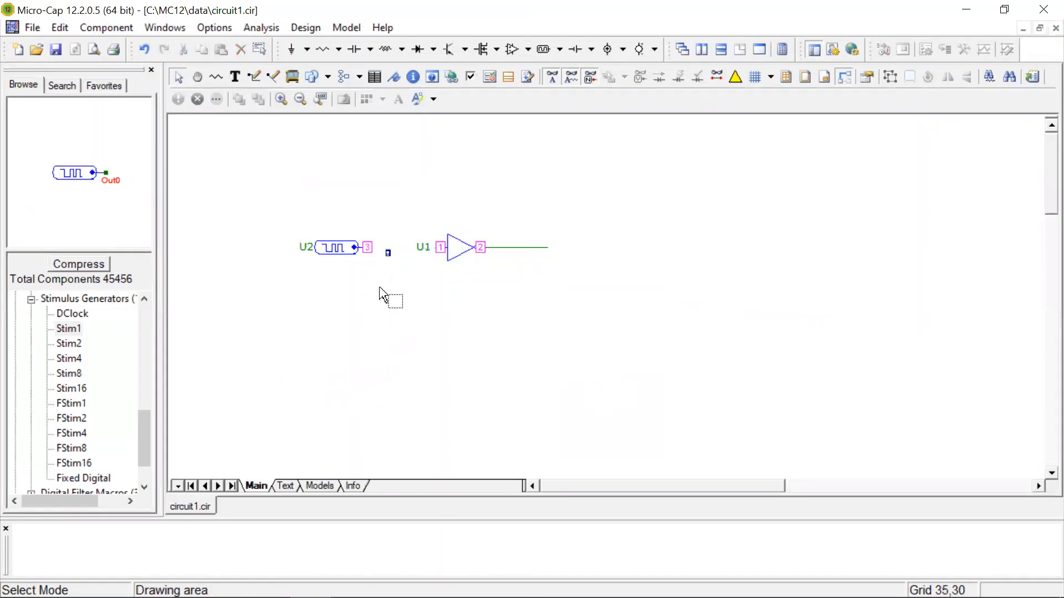
left_click_drag(337, 256, 284, 255)
left_click(370, 320)
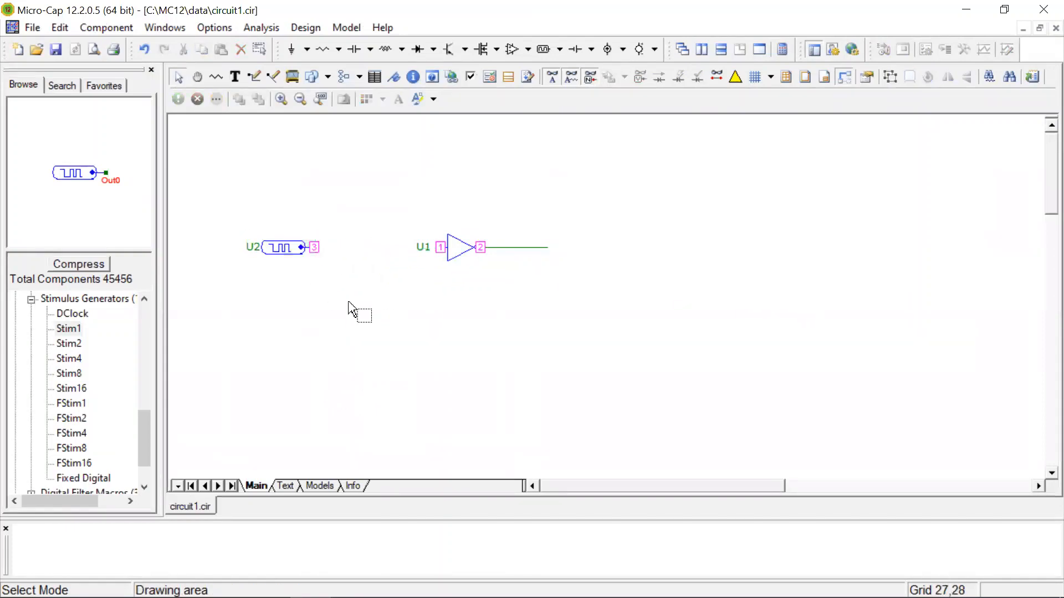
- Draw separate short wires from the stimulus generator's output and the inverter's input, leaving a gap between them
key("ctrl+w")
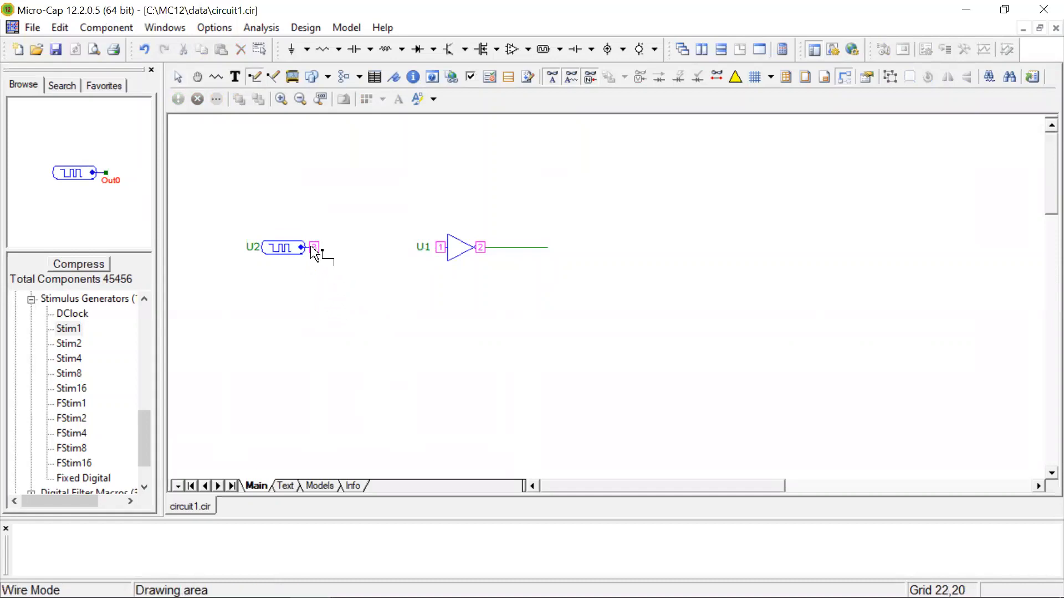
left_click_drag(343, 249, 400, 248)
key("ctrl+e")
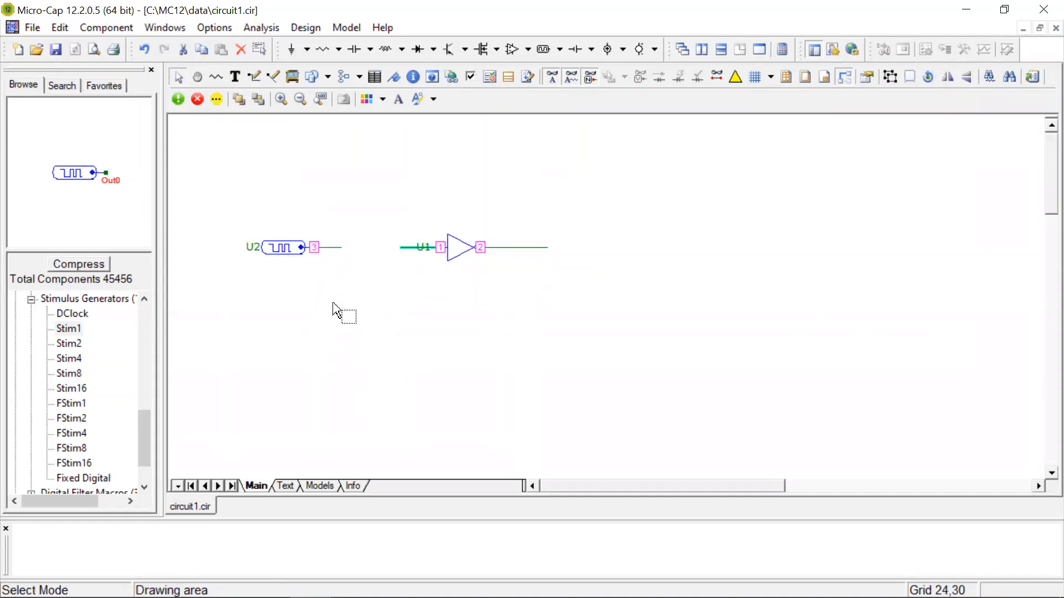
- Name both the stimulus output wire and the inverter input wire A, and hide the node numbers
double_click(338, 248)
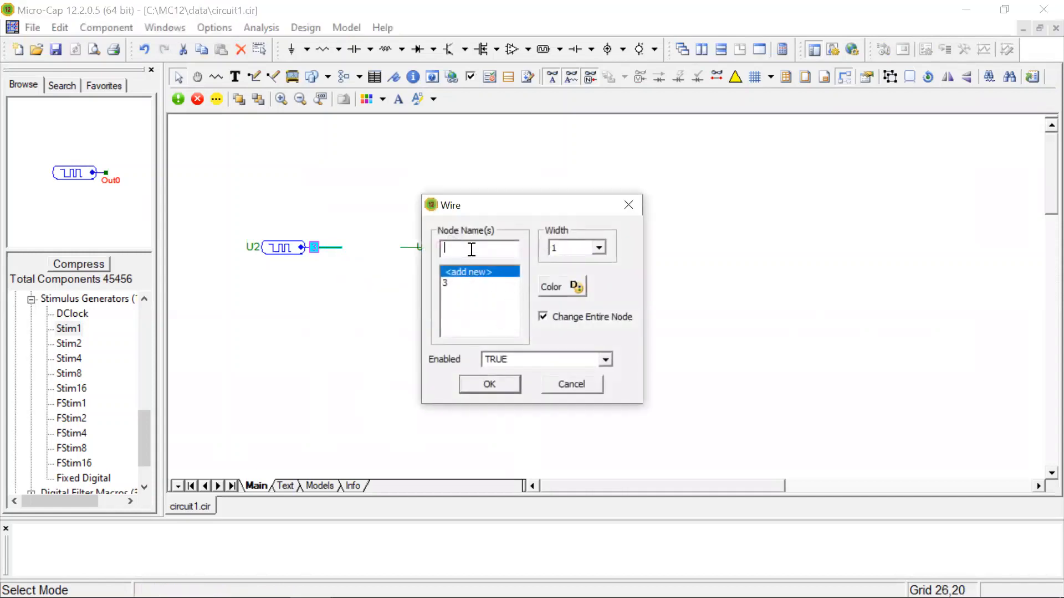
type("A")
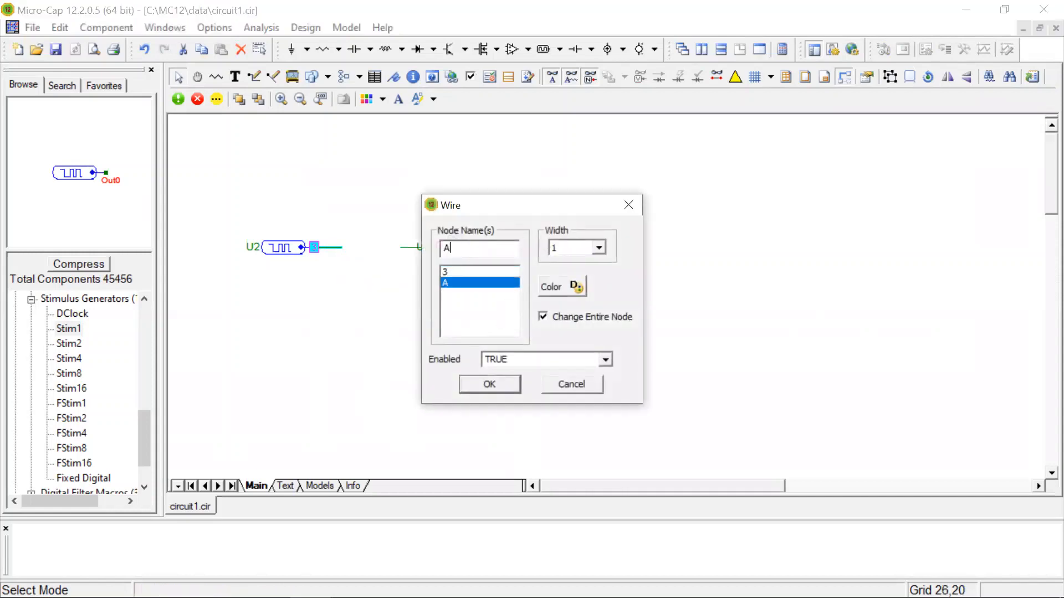
left_click(479, 387)
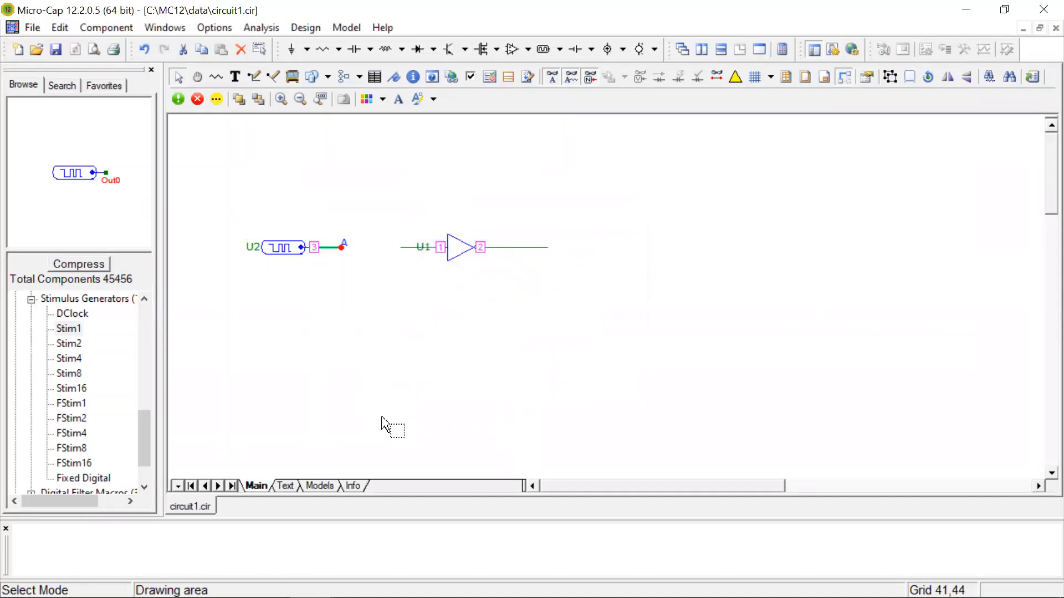
double_click(402, 252)
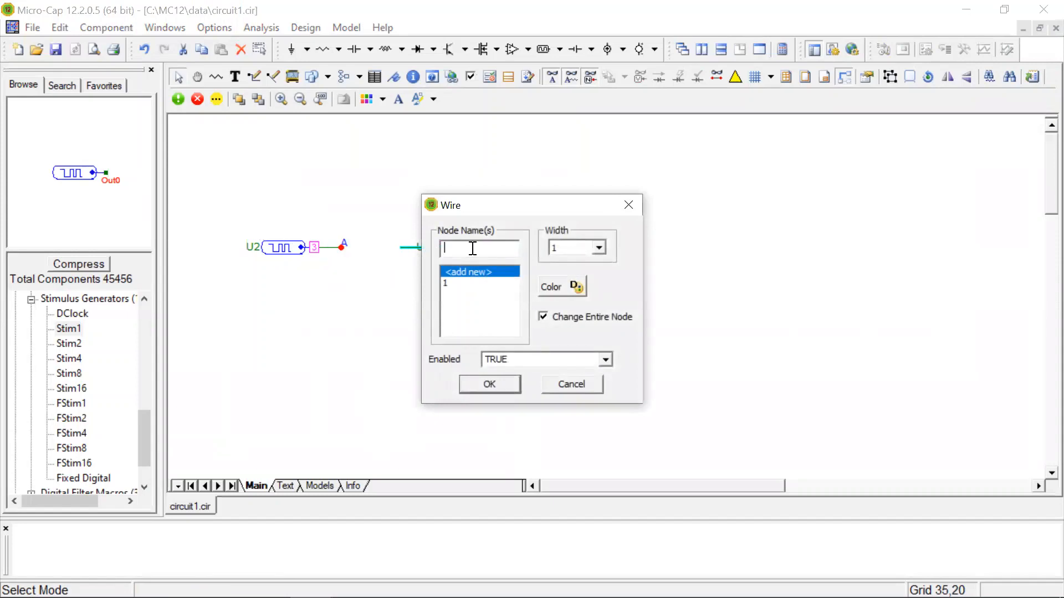
type("A")
left_click(490, 385)
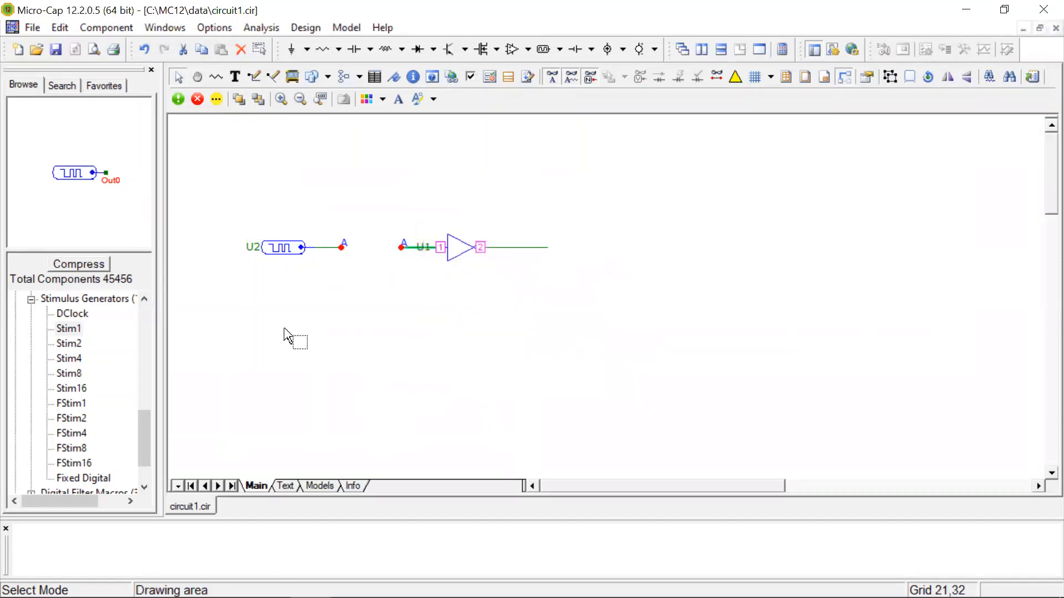
left_click(590, 76)
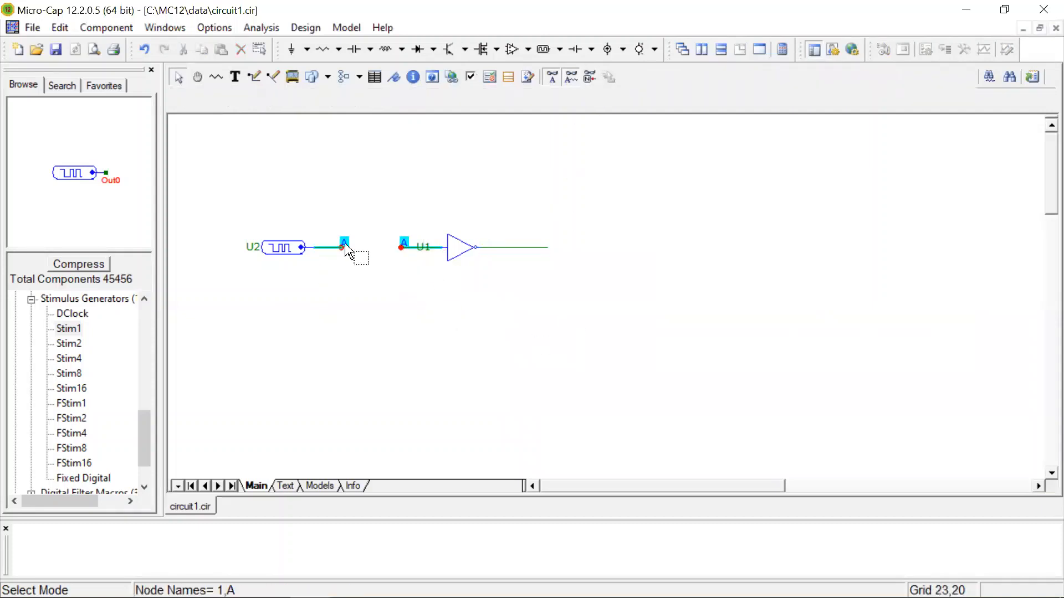
- Run a new transient analysis with the first plot's Y expression set to d(A)
left_click(261, 27)
left_click(293, 48)
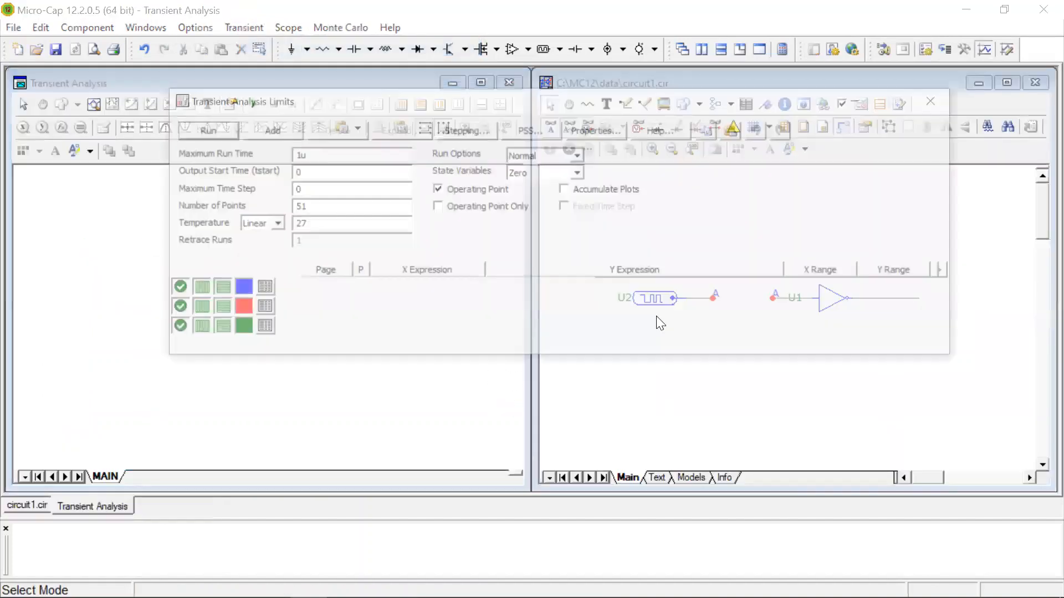
left_click(532, 339)
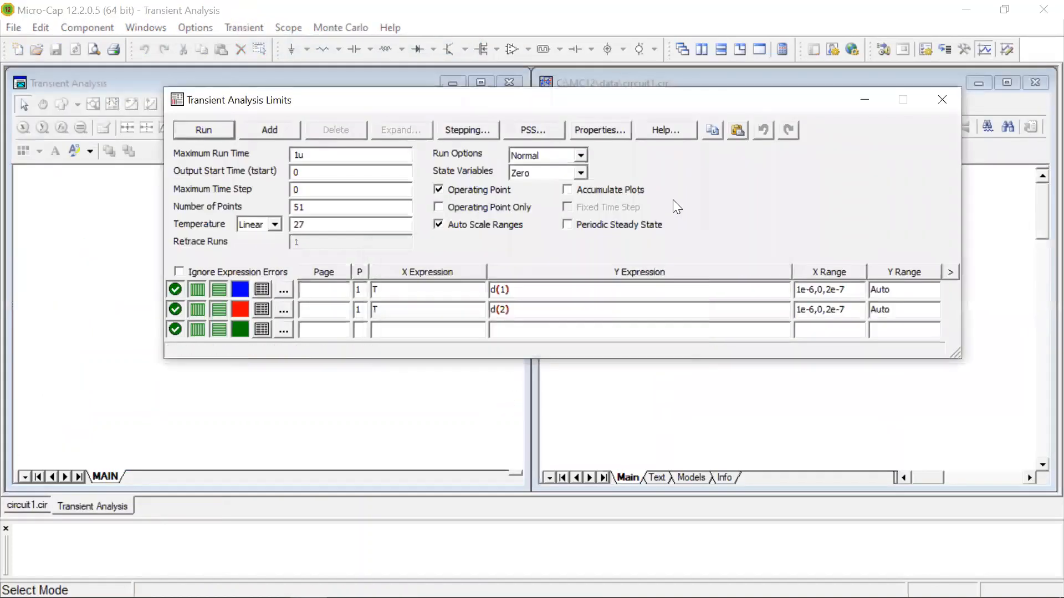
left_click(506, 292)
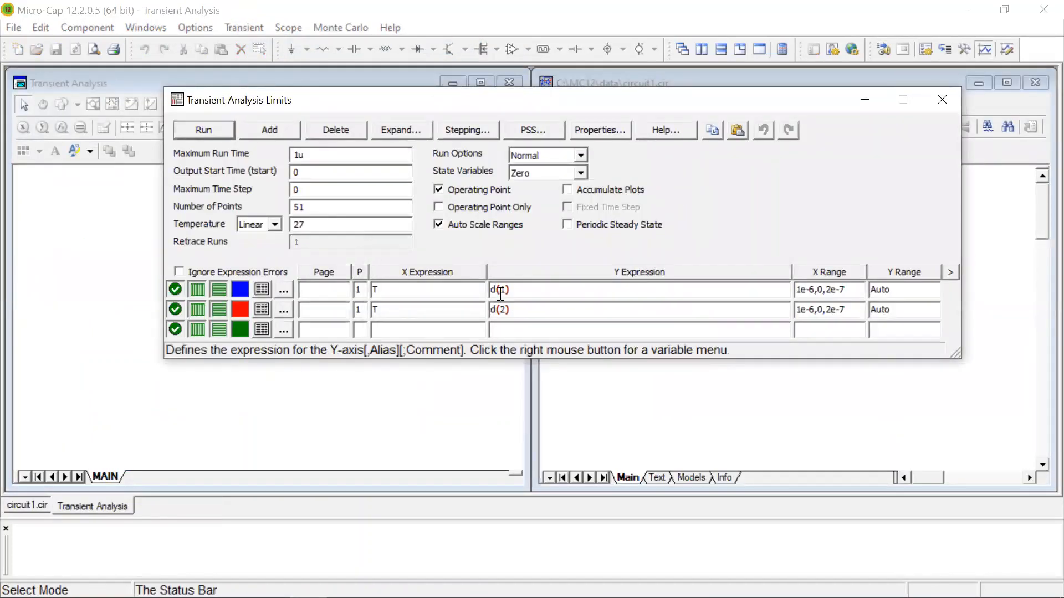
type("A")
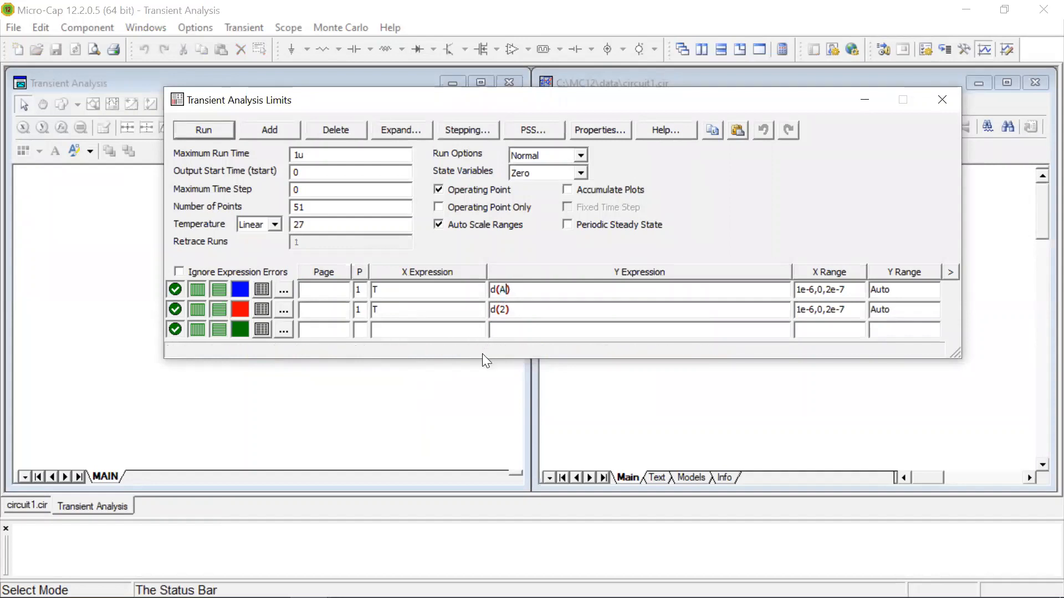
left_click(220, 127)
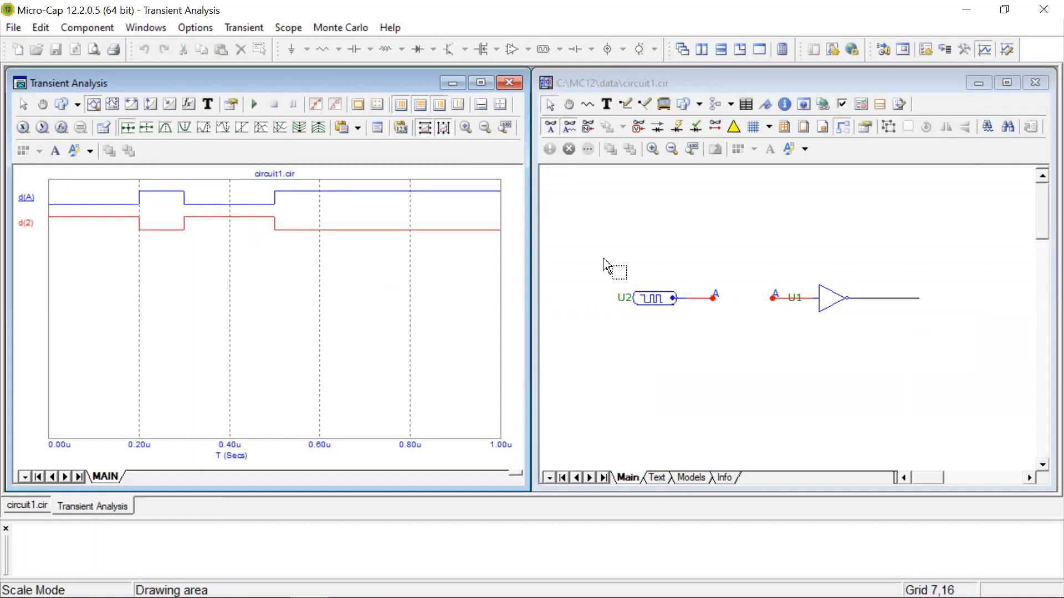
- Exit the transient analysis and return to the schematic
left_click(244, 27)
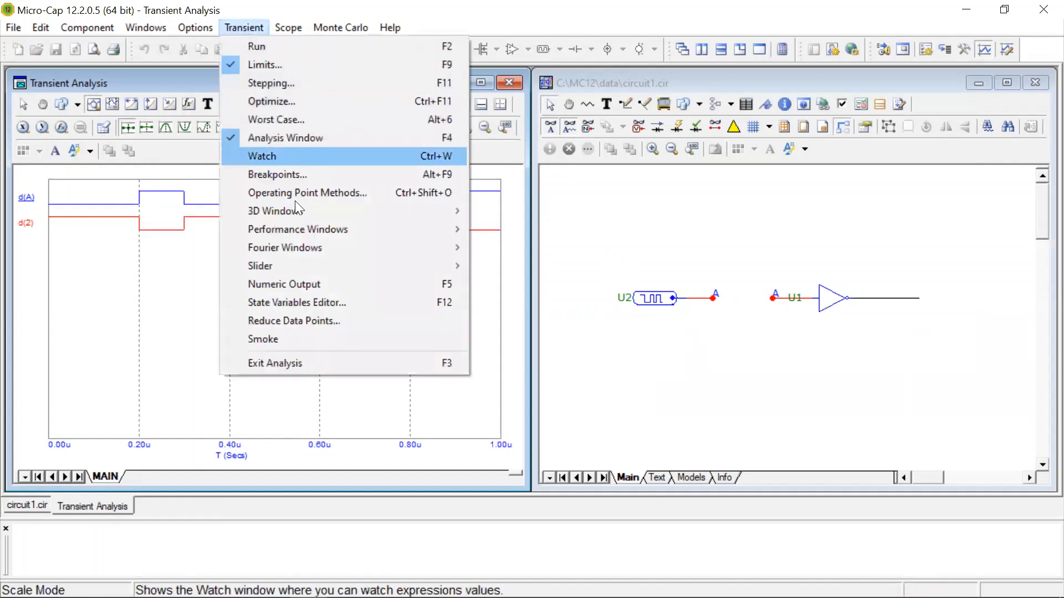
left_click(266, 363)
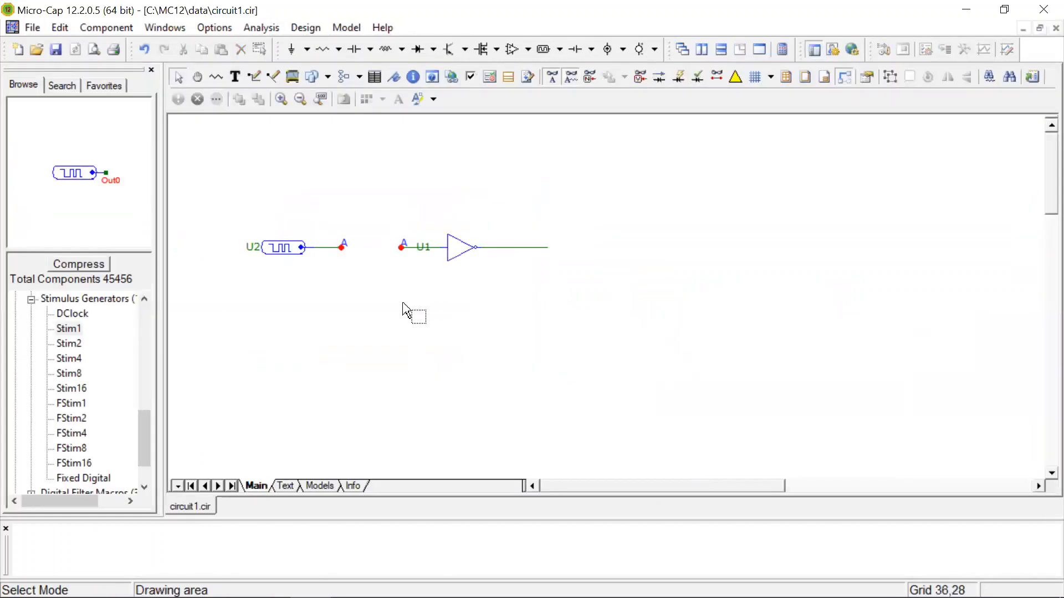
left_click(32, 300)
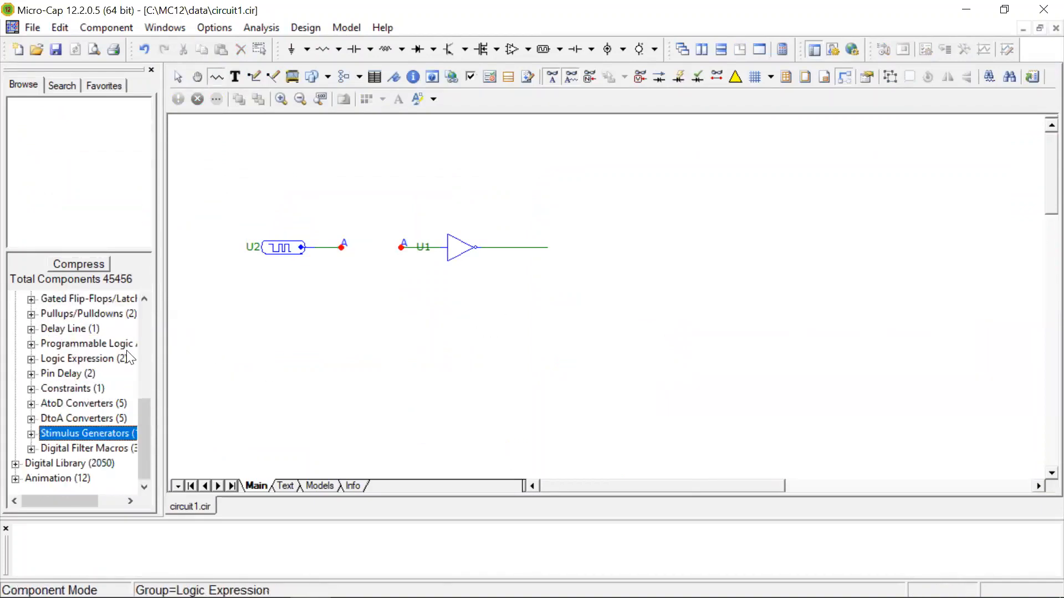
left_click(484, 341)
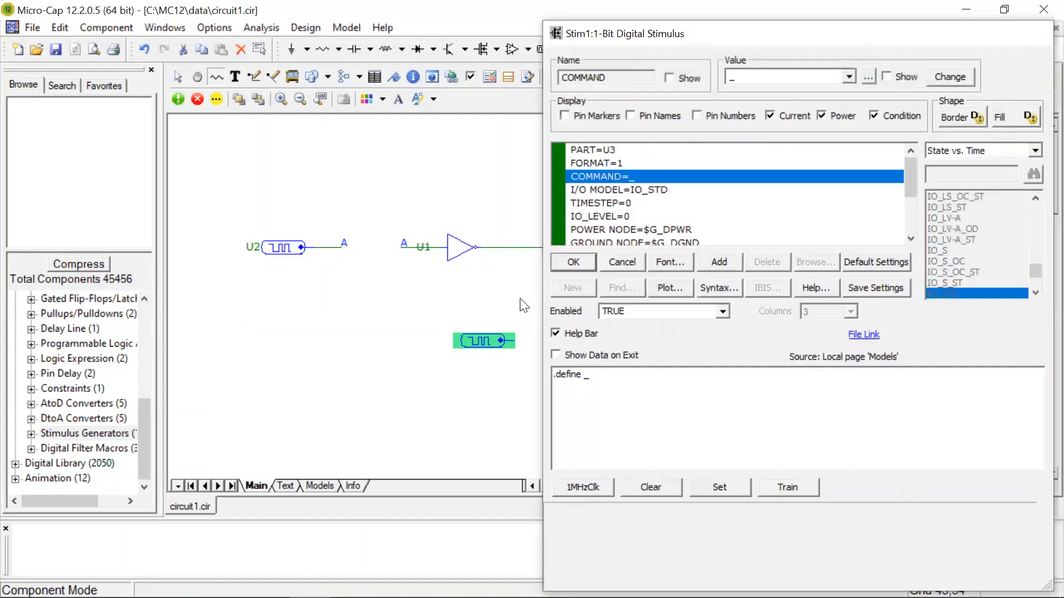
key("Escape")
left_click(178, 77)
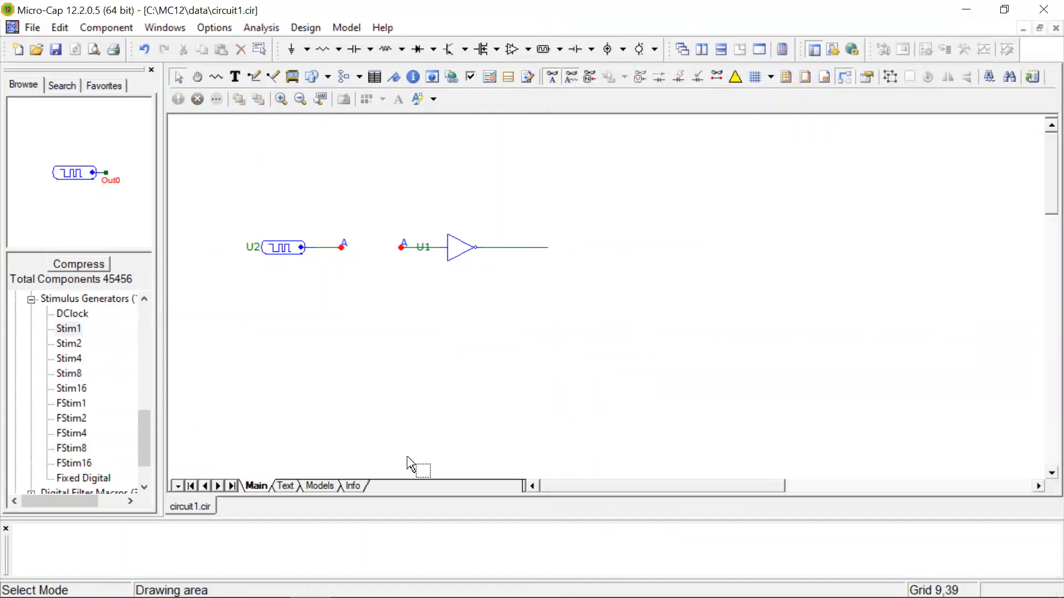
- Collapse the Stimulus Generators group and search the component library by name for 7 segment
left_click(31, 299)
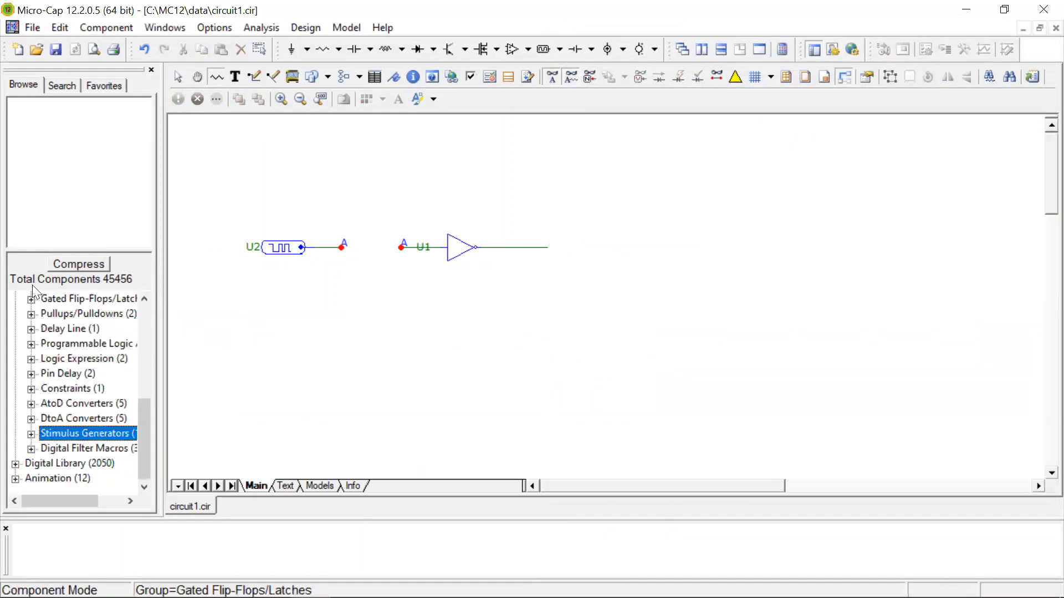
left_click(61, 84)
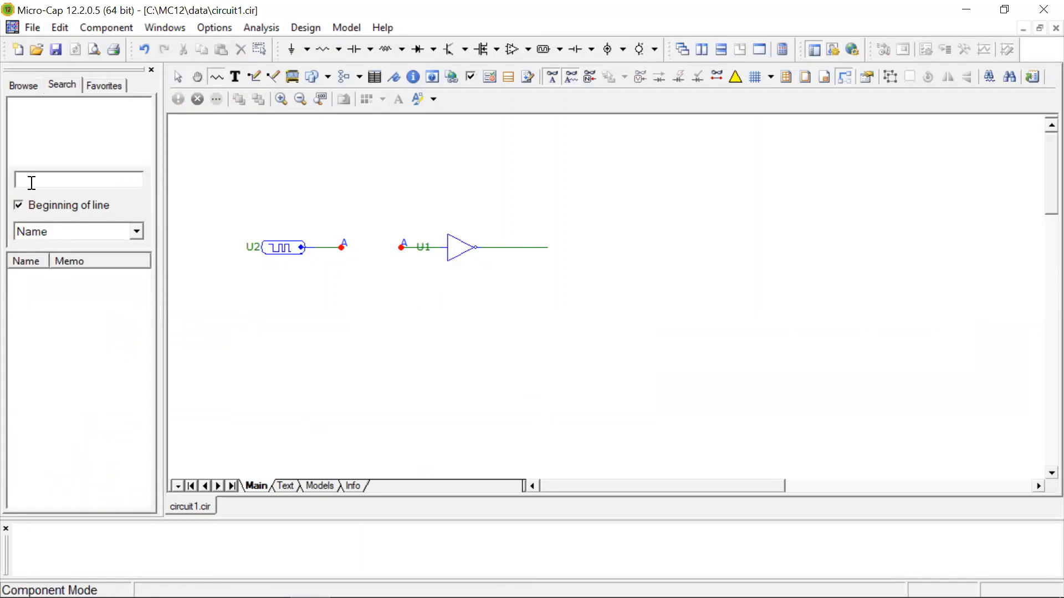
type("7 sp")
left_click(18, 206)
left_click(19, 206)
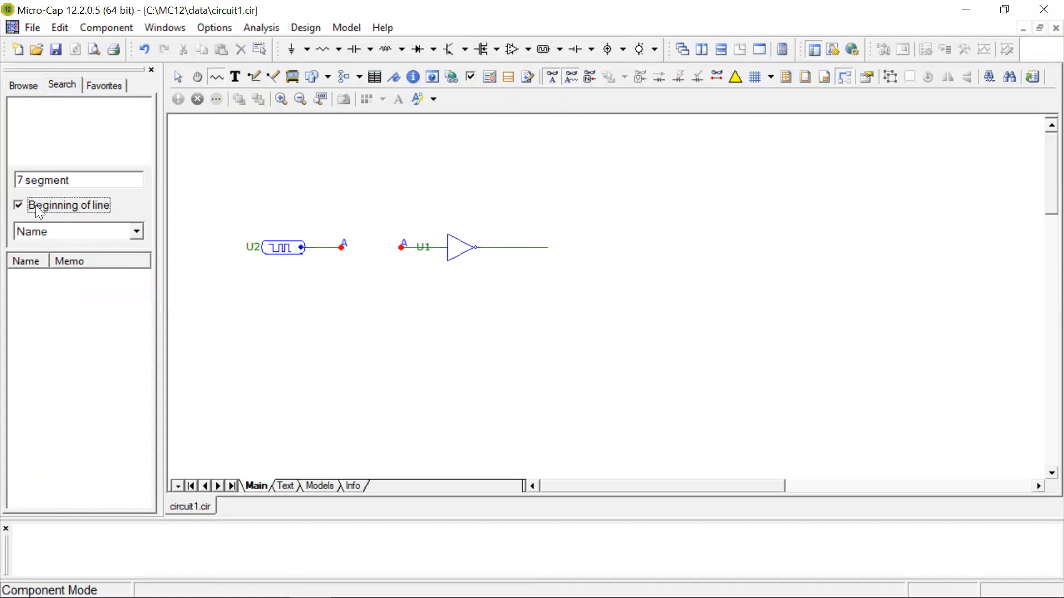
- Search the component library for names beginning with seg and for names beginning with dec
left_click(83, 176)
left_click_drag(93, 185, 10, 199)
type("seg")
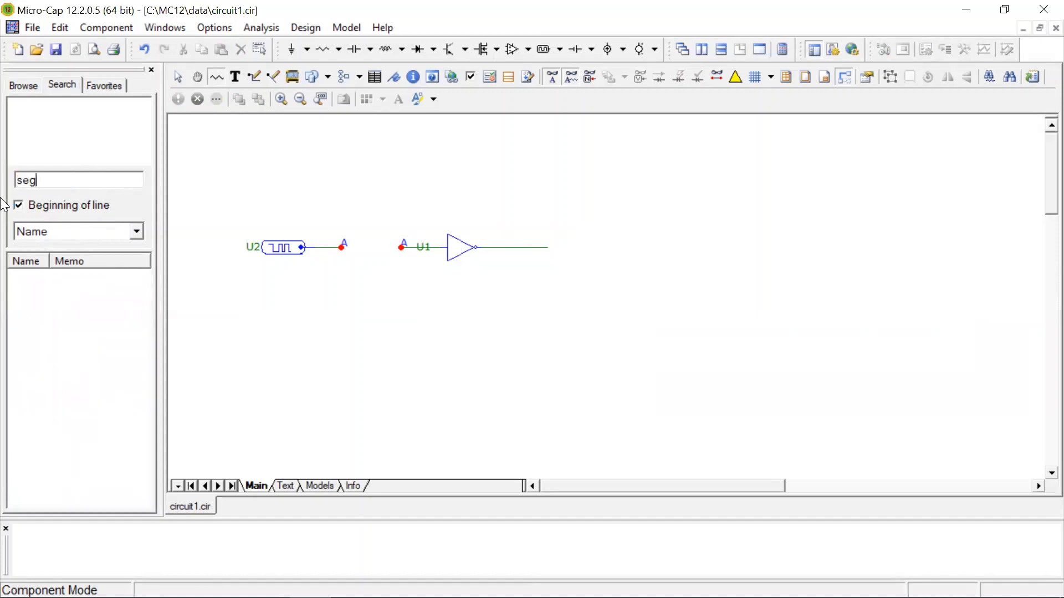
key("BackSpace")
key("BackSpace")
key("BackSpace")
type("dec")
key("BackSpace")
key("BackSpace")
key("BackSpace")
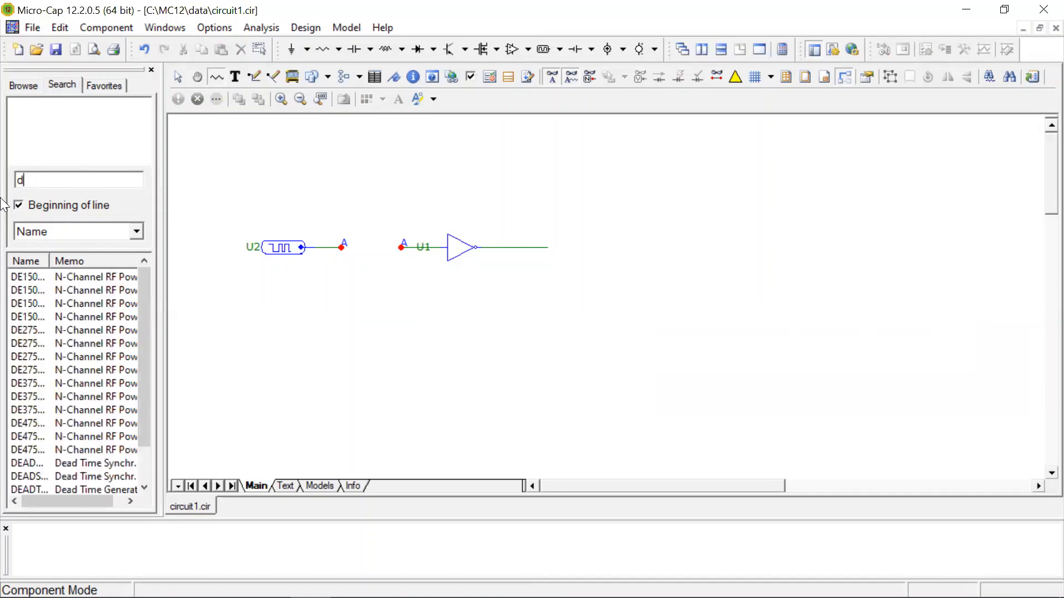
- Place an Animated Seven Segment display from the Animation library group beyond the inverter's output
left_click(22, 84)
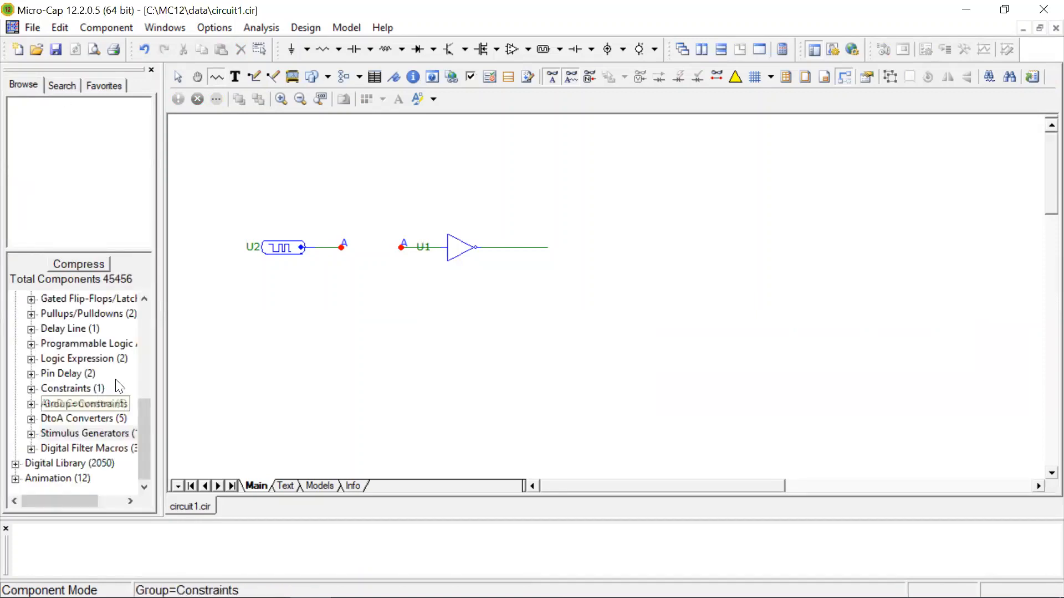
left_click(15, 478)
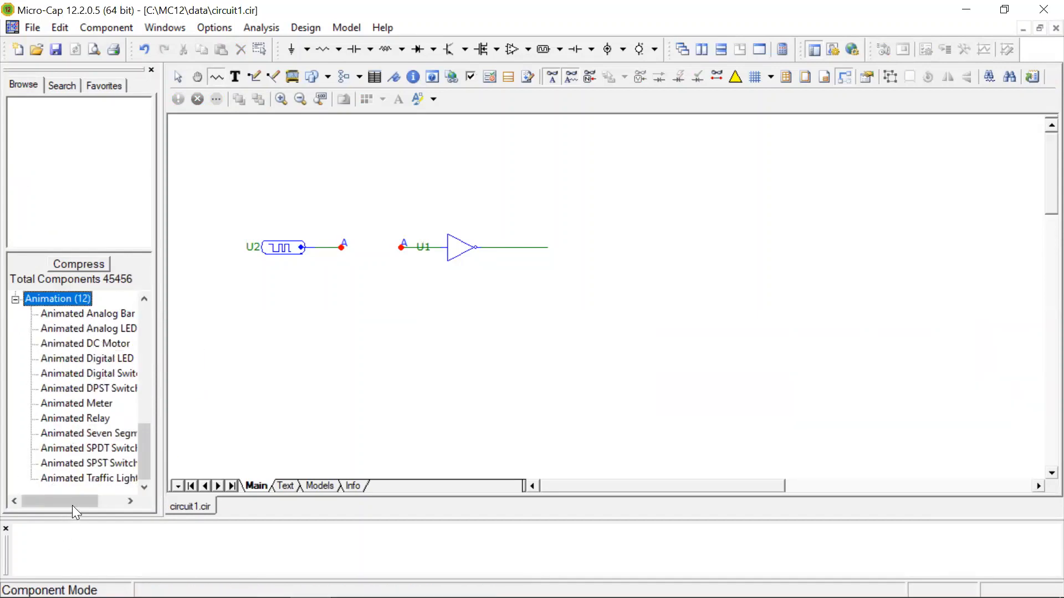
left_click_drag(88, 498, 106, 498)
left_click(44, 433)
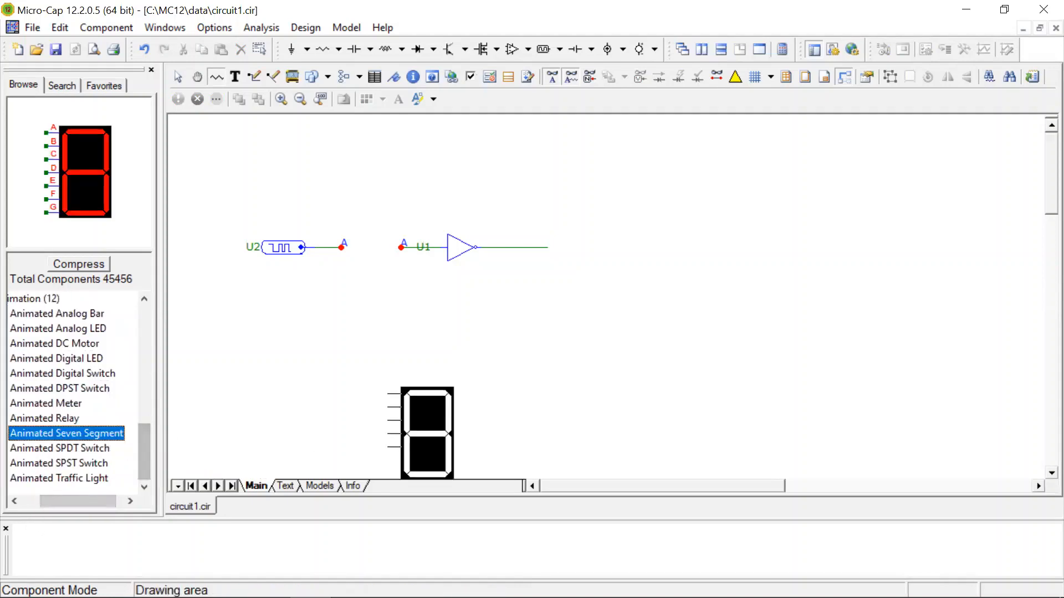
left_click(667, 232)
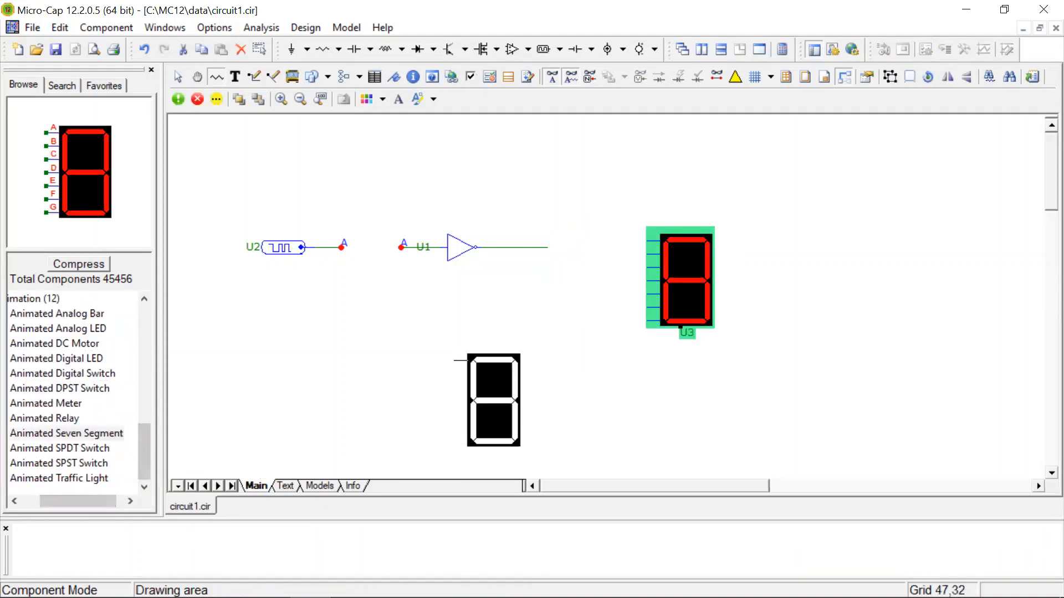
key("Escape")
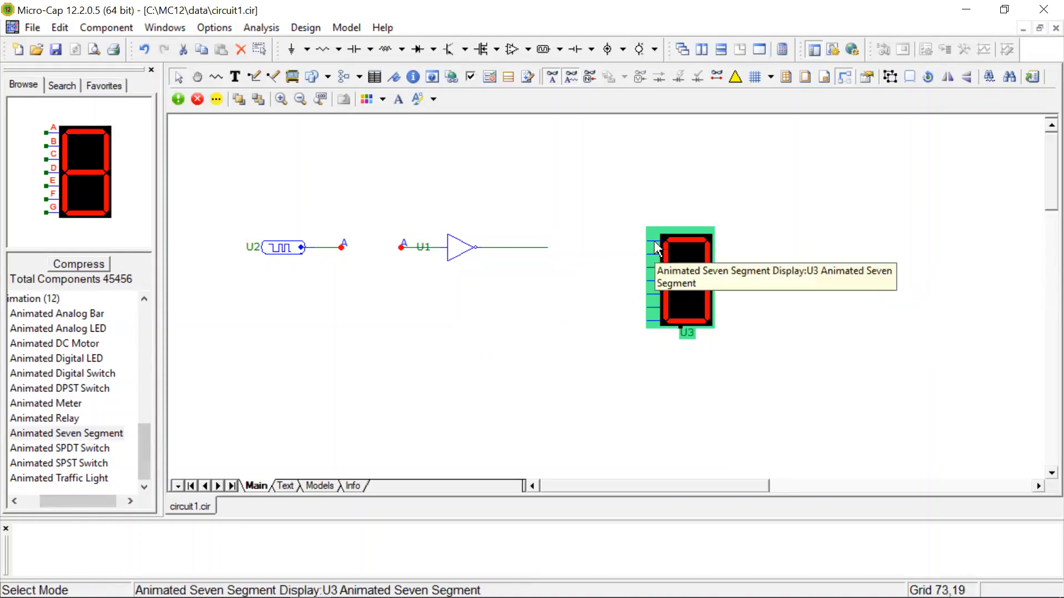
- Review the seven-segment display's attributes without changing them, and move the display farther away from the inverter
double_click(681, 280)
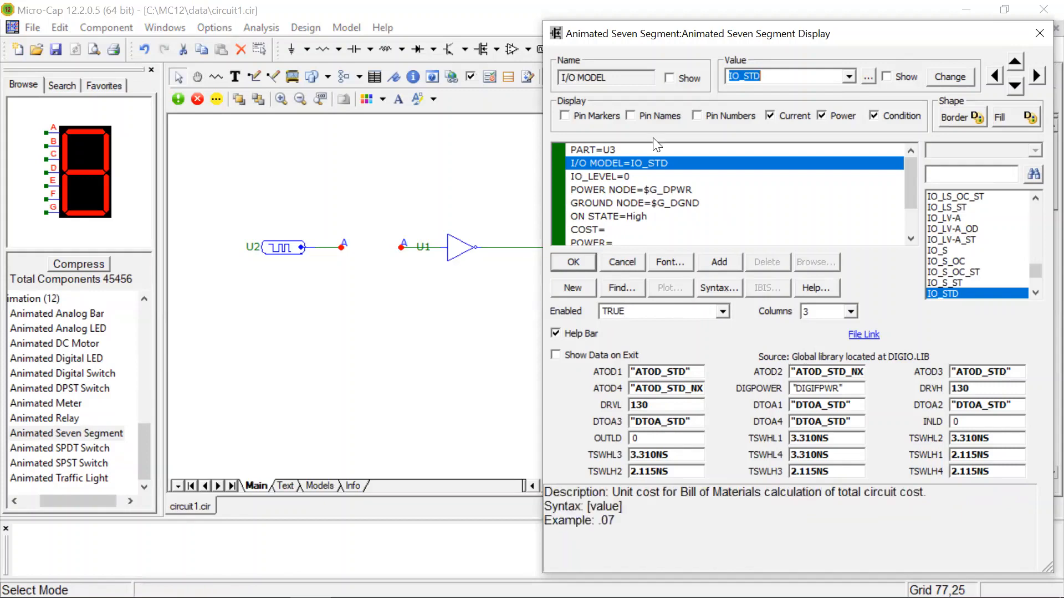
left_click(622, 261)
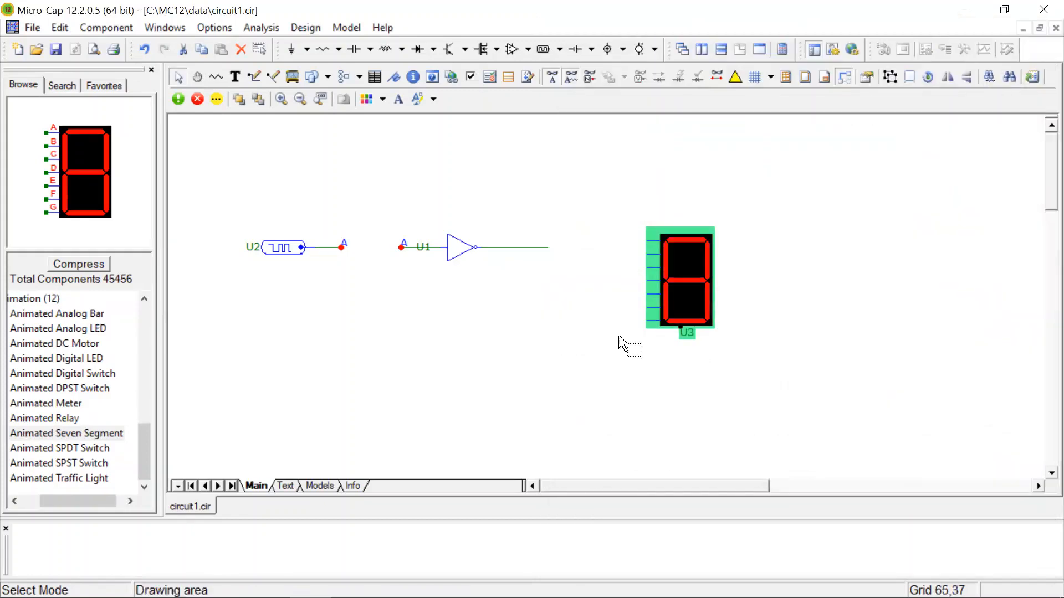
double_click(677, 292)
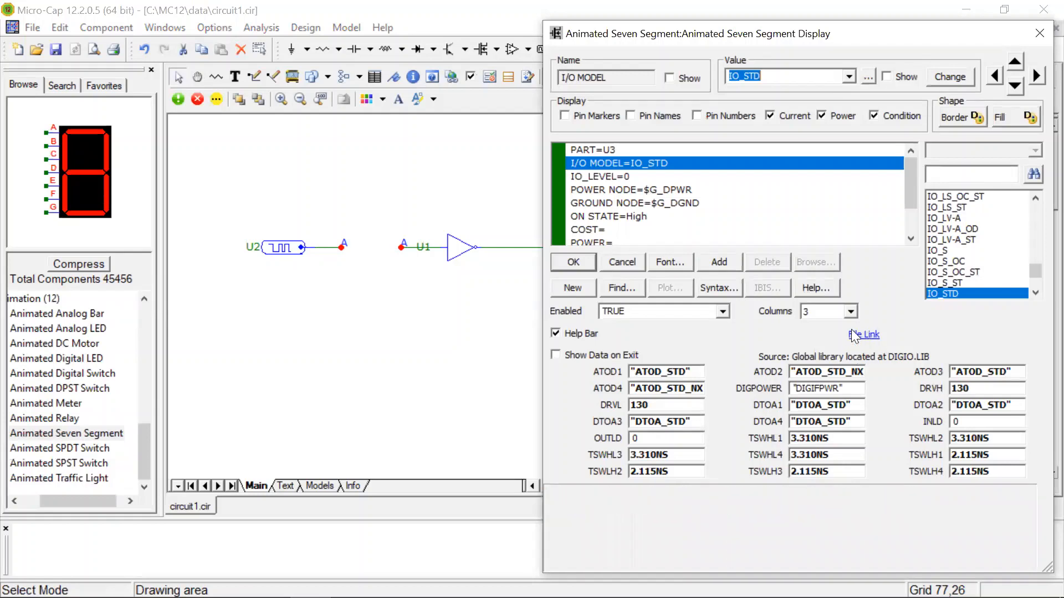
left_click(622, 262)
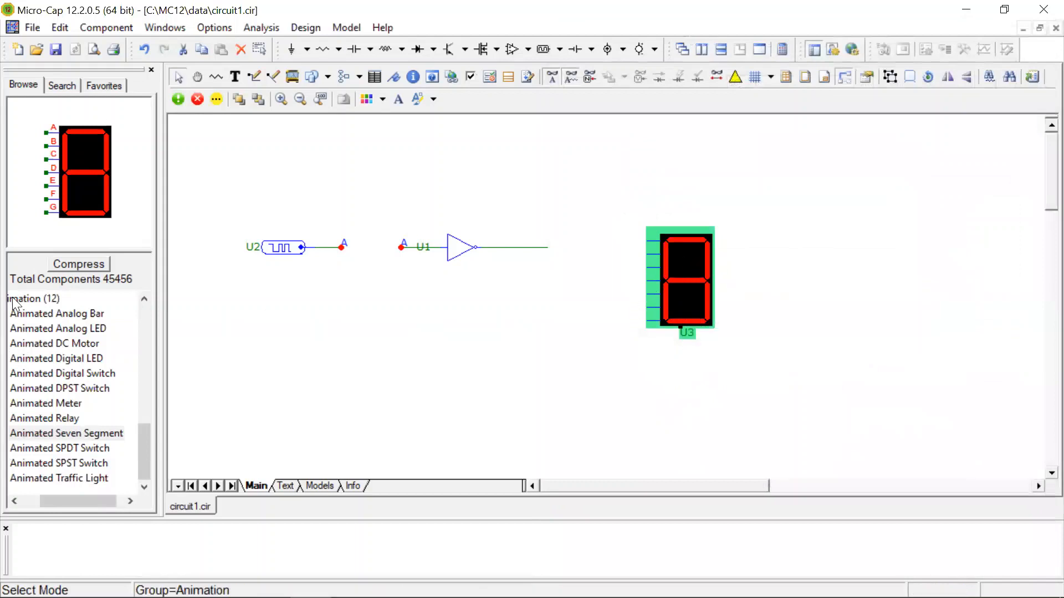
left_click(24, 503)
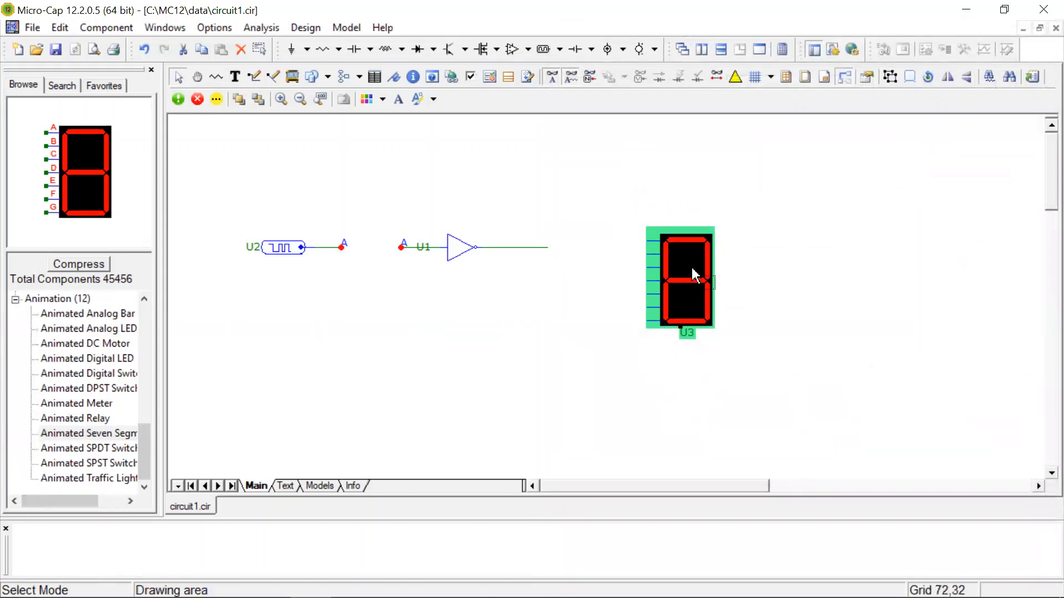
left_click_drag(693, 272, 746, 273)
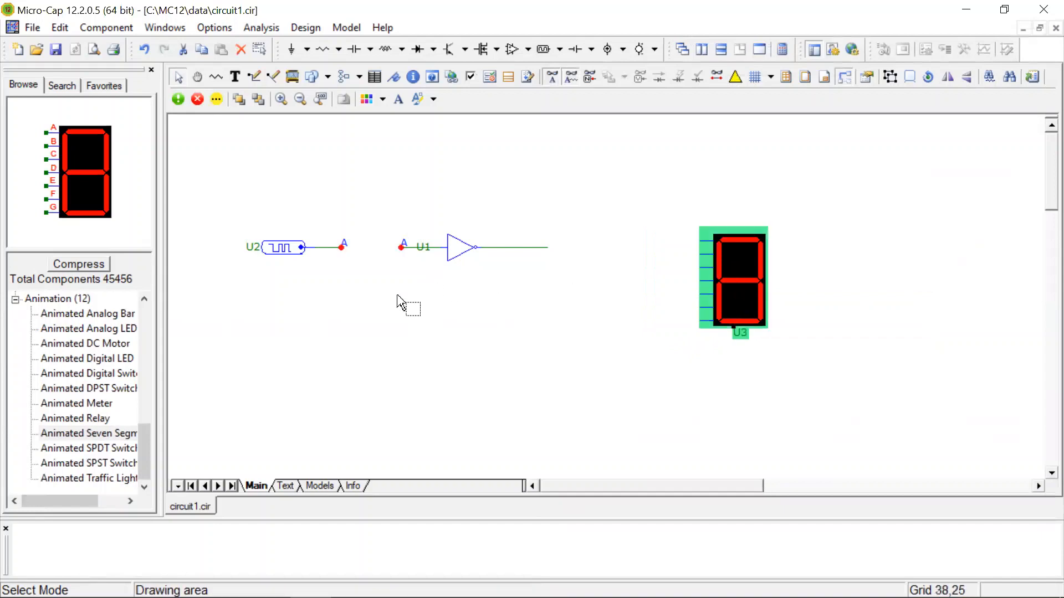
- Find the 7448 BCD to seven segment decoder in the library, place it between the inverter and the display, and review its attributes
left_click(13, 300)
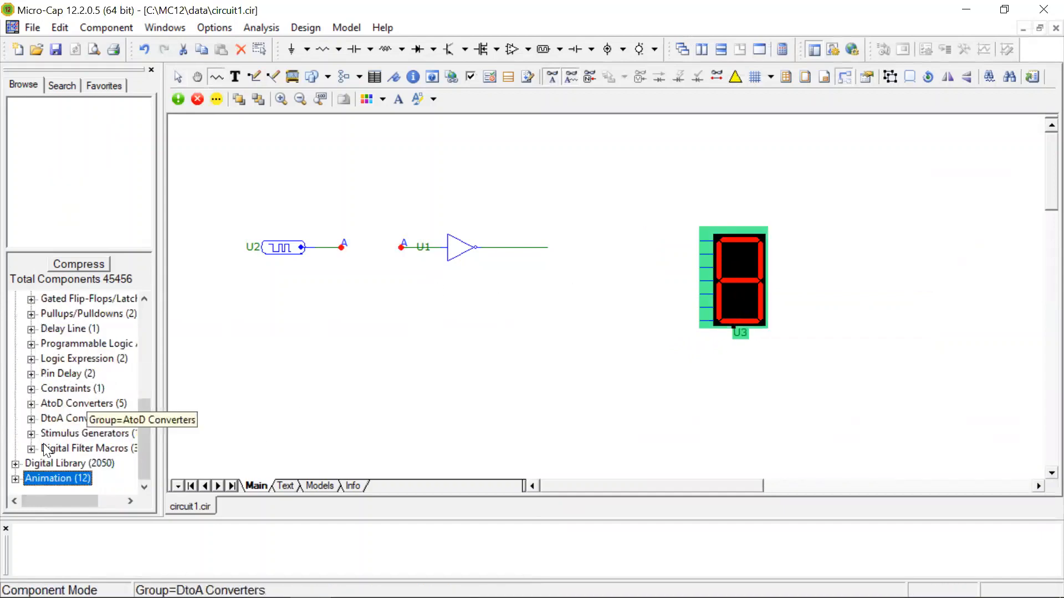
scroll(83, 399, "up", 7)
left_click(60, 86)
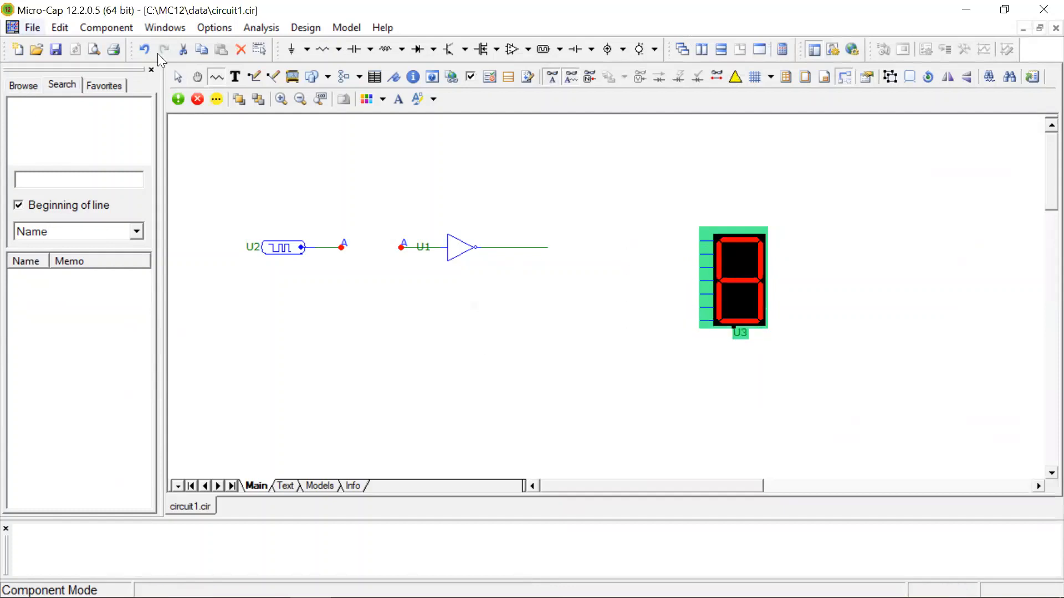
left_click(178, 77)
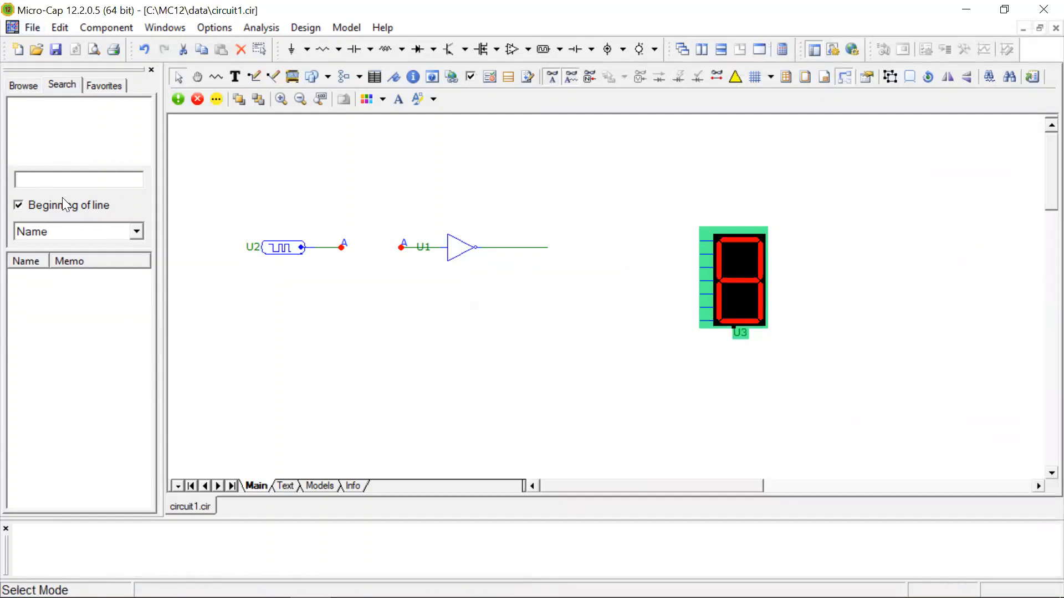
type("7448")
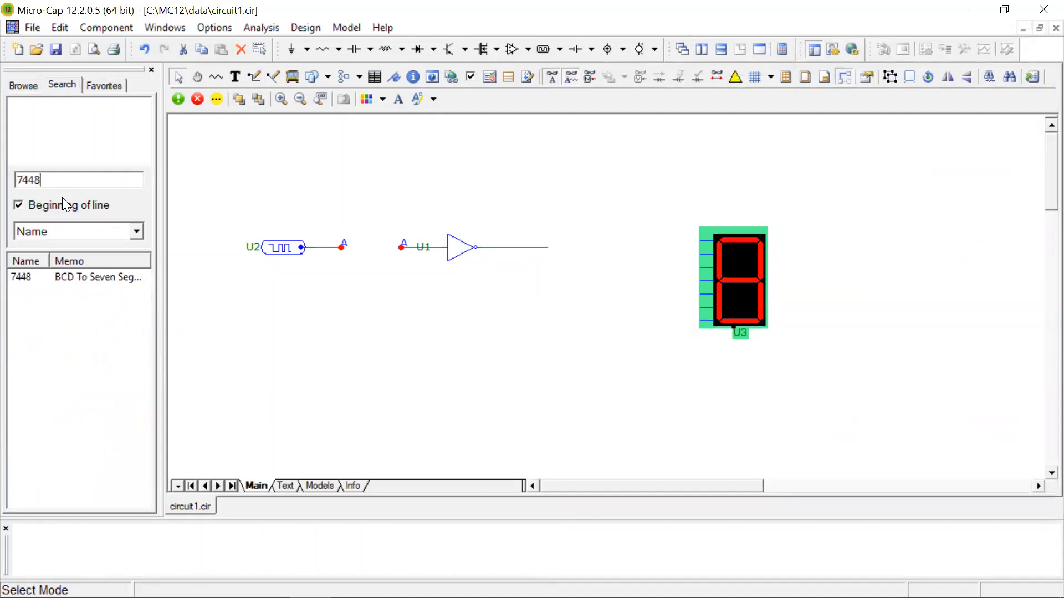
left_click(91, 280)
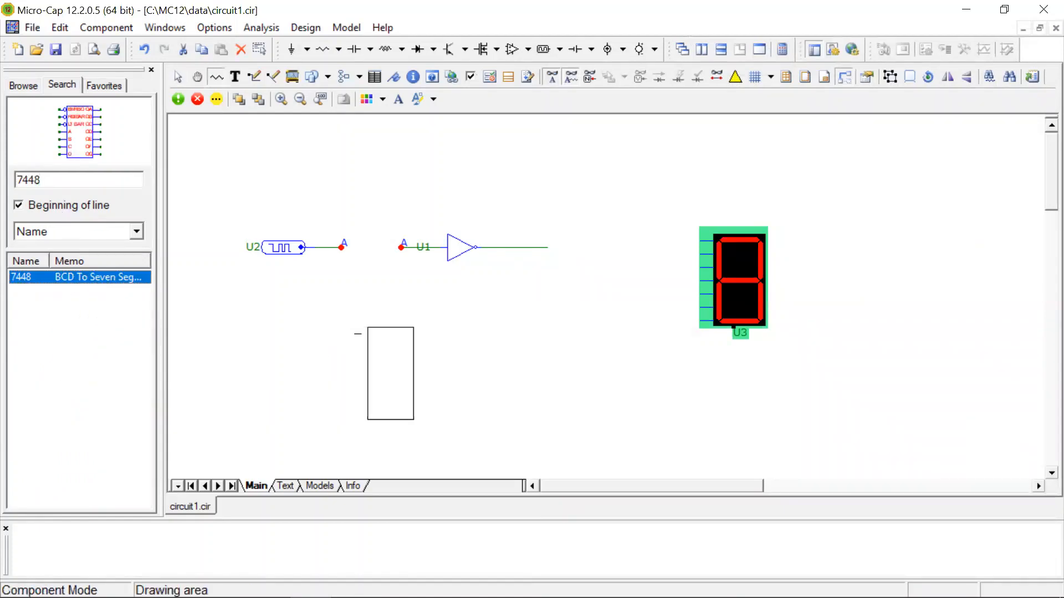
left_click(563, 295)
key("Escape")
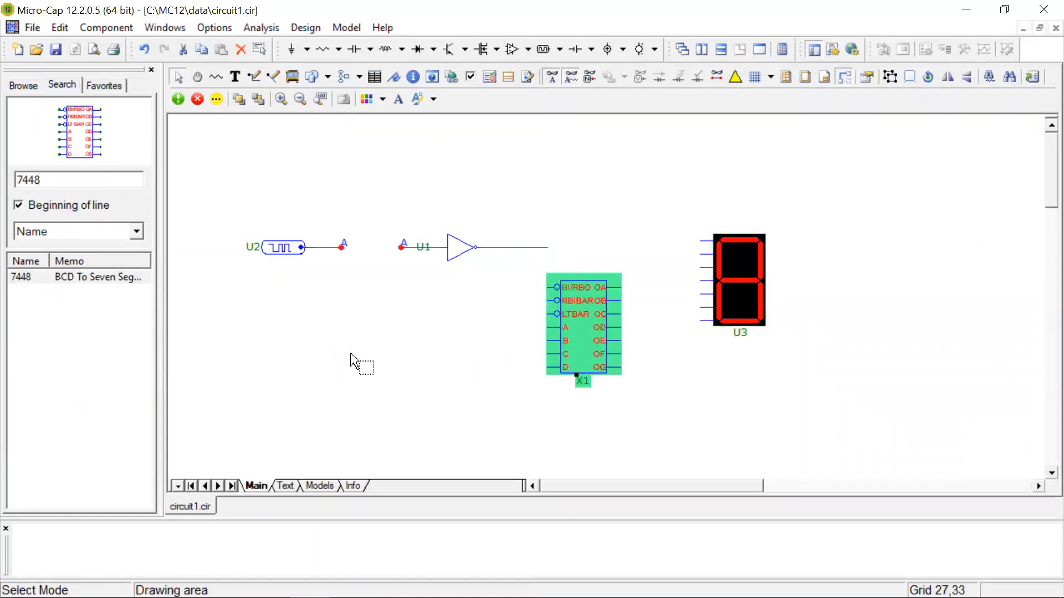
double_click(583, 323)
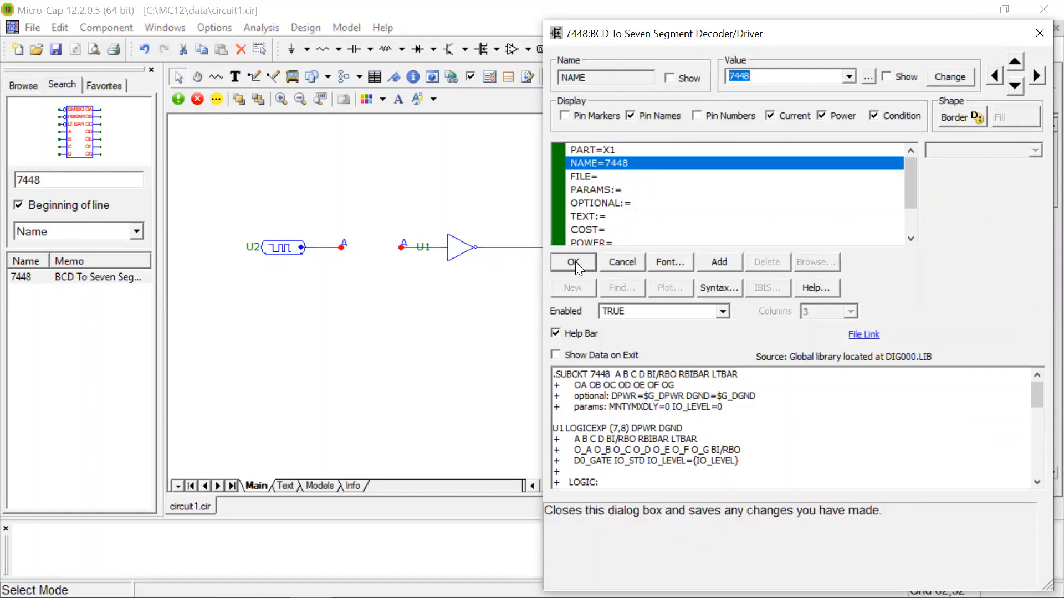
left_click(607, 268)
- Line up the 7448 with the display and reposition it so wires run from outputs OA to OG to the display's seven inputs
left_click_drag(590, 368, 614, 297)
left_click(614, 297)
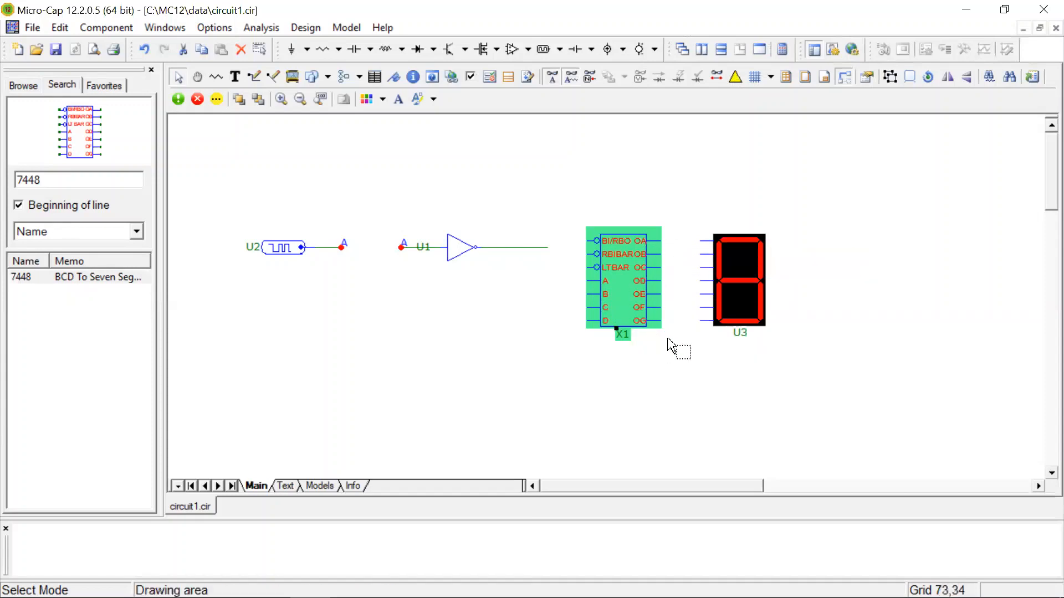
left_click_drag(633, 308, 603, 294)
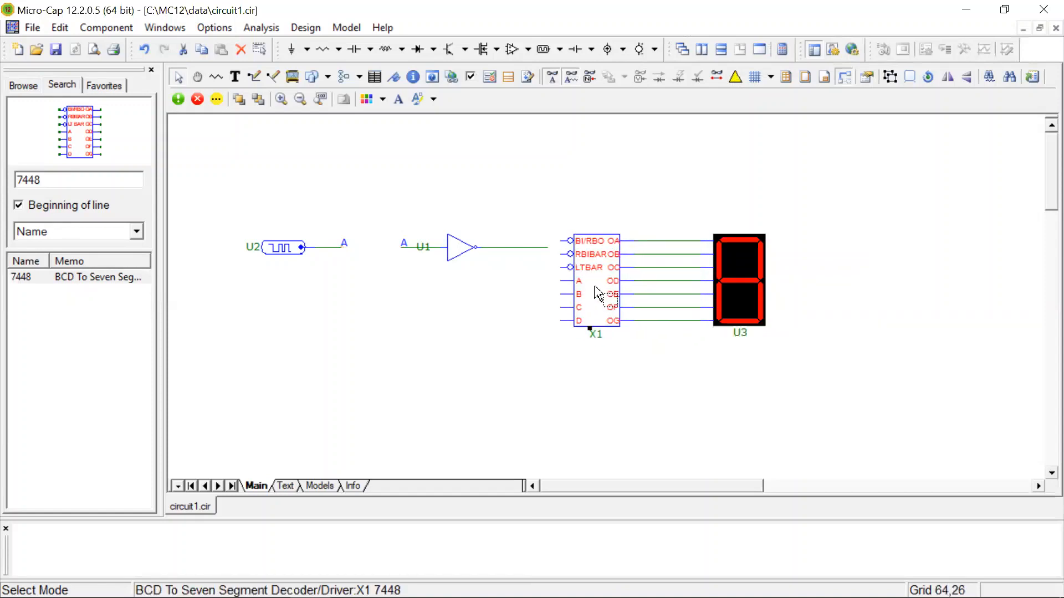
left_click(596, 293)
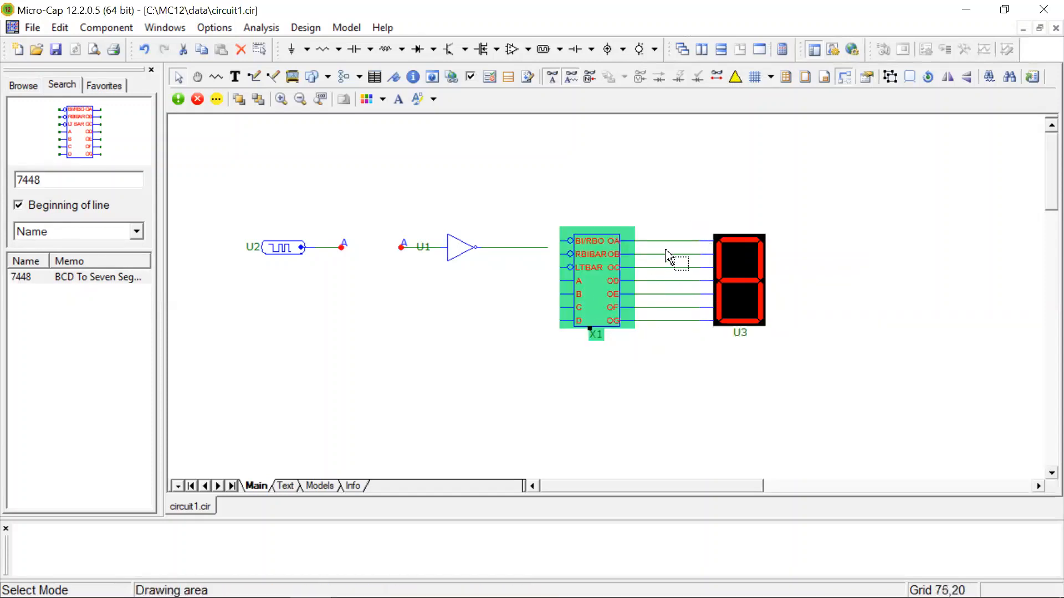